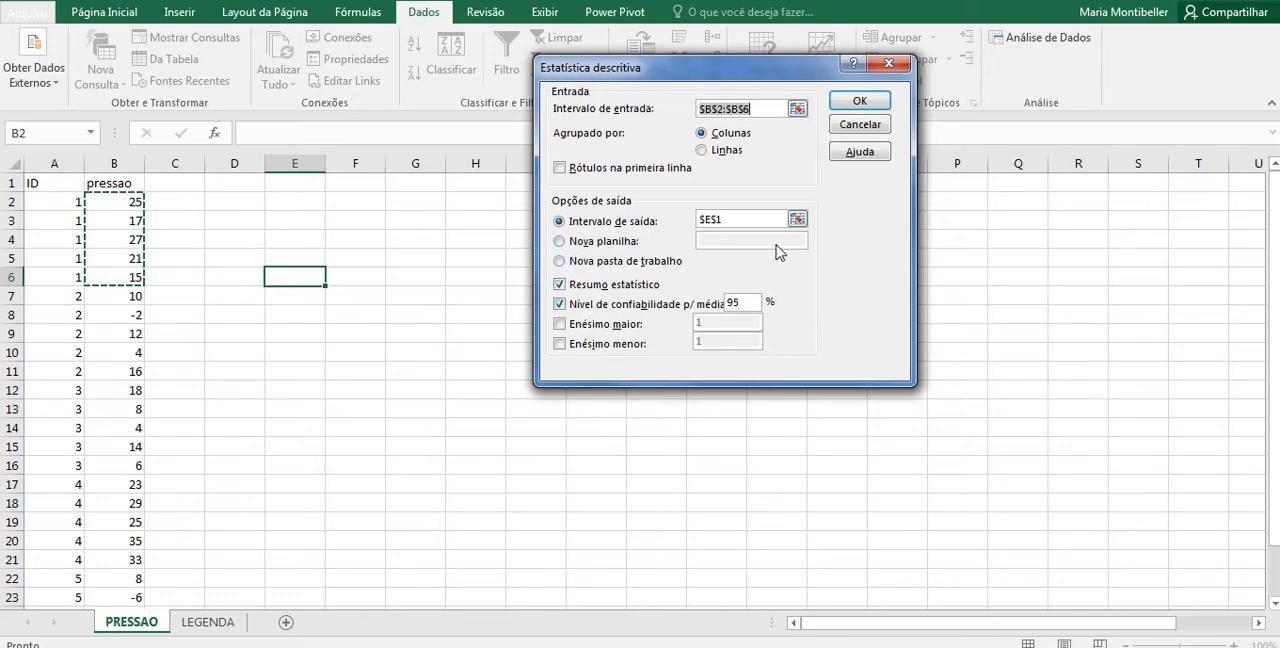
Step: Generate descriptive statistics for range B2:B6, with the output starting at cell E1
left_click(797, 219)
left_click(268, 183)
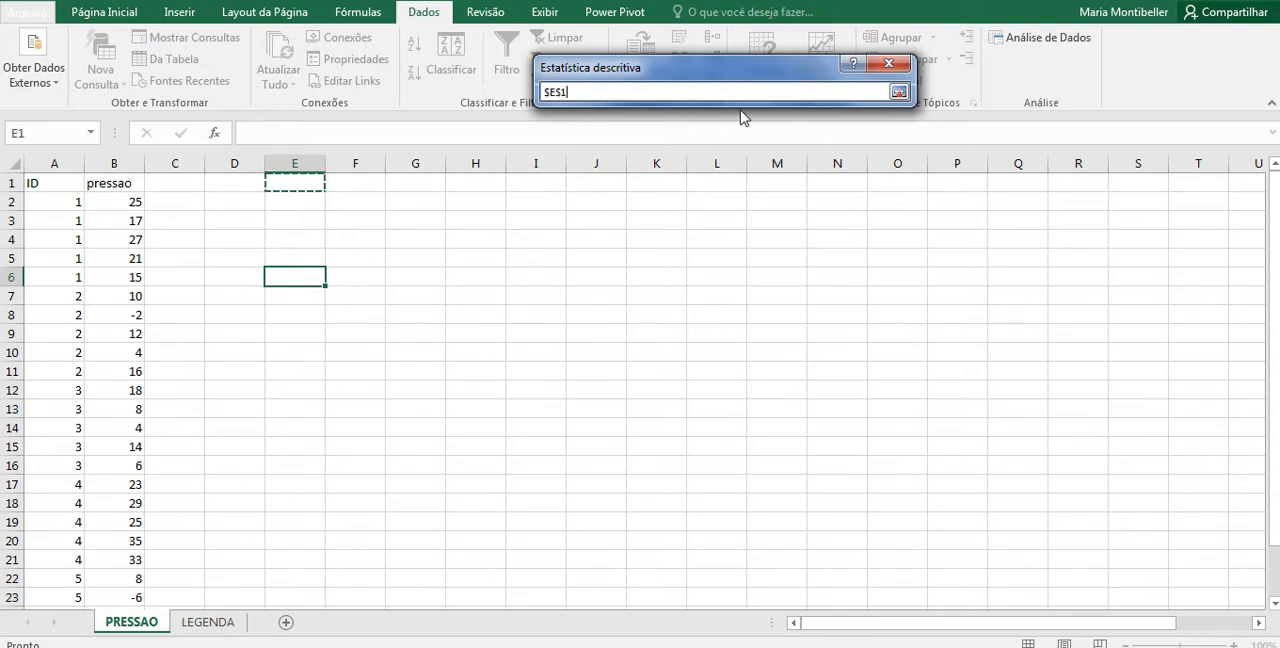
left_click(898, 92)
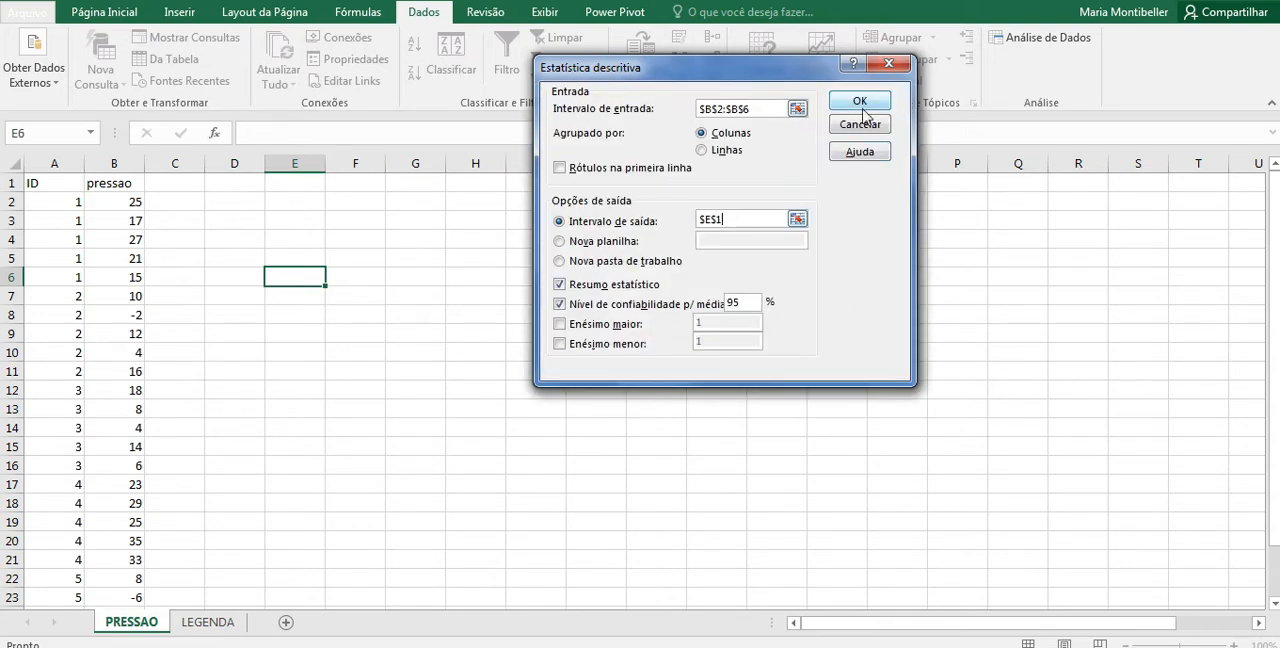
left_click(860, 104)
Step: Replace the heading in E1 of the statistics table with the group number 1
left_click(351, 185)
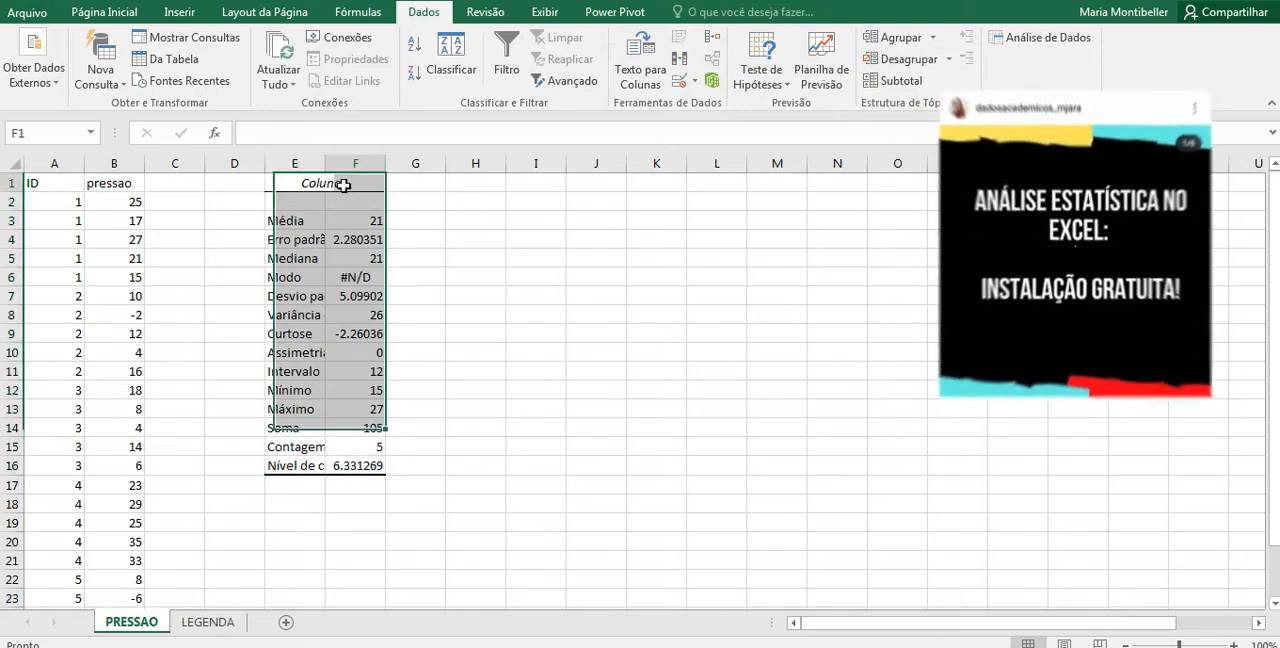
left_click_drag(305, 446, 366, 446)
left_click(320, 183)
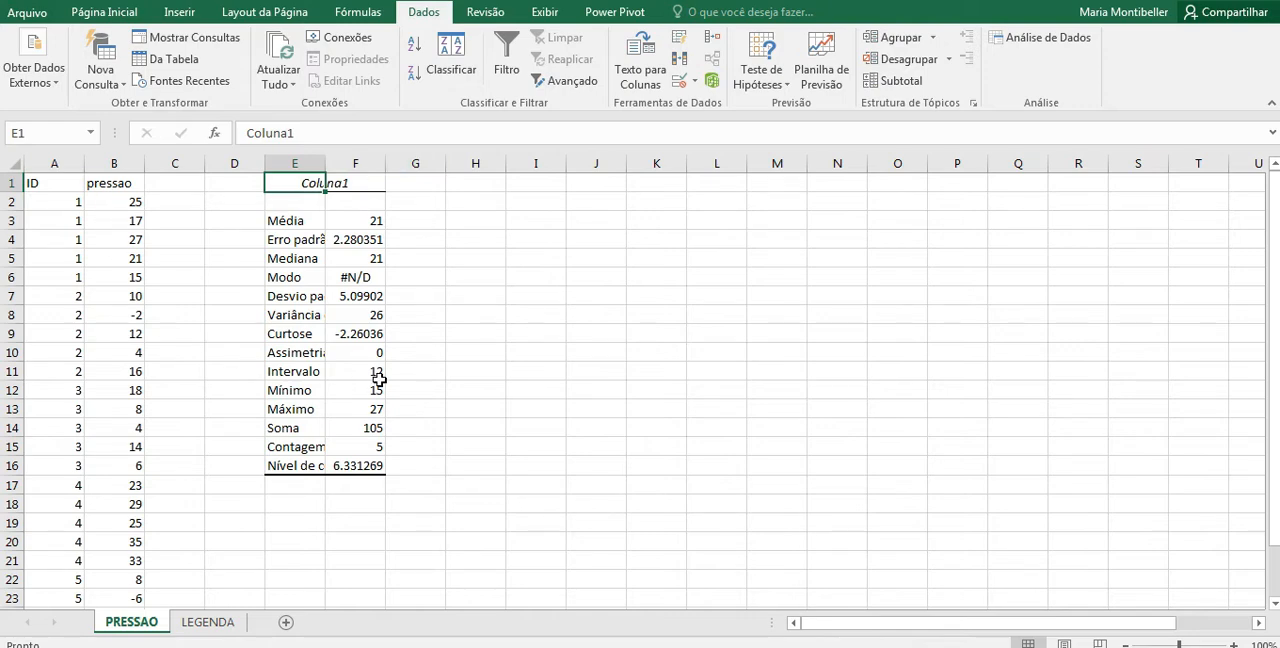
type("1")
left_click(568, 340)
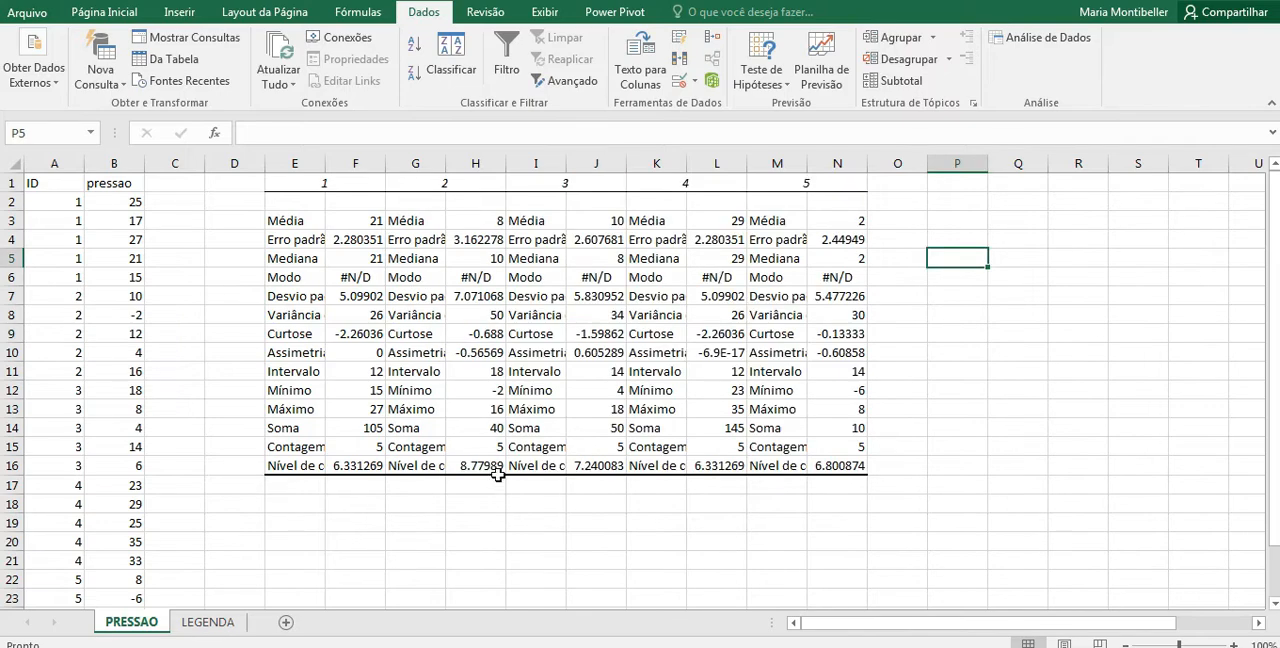
Step: Add the row label CV in cell E17, directly beneath the statistics tables
left_click_drag(296, 430, 865, 447)
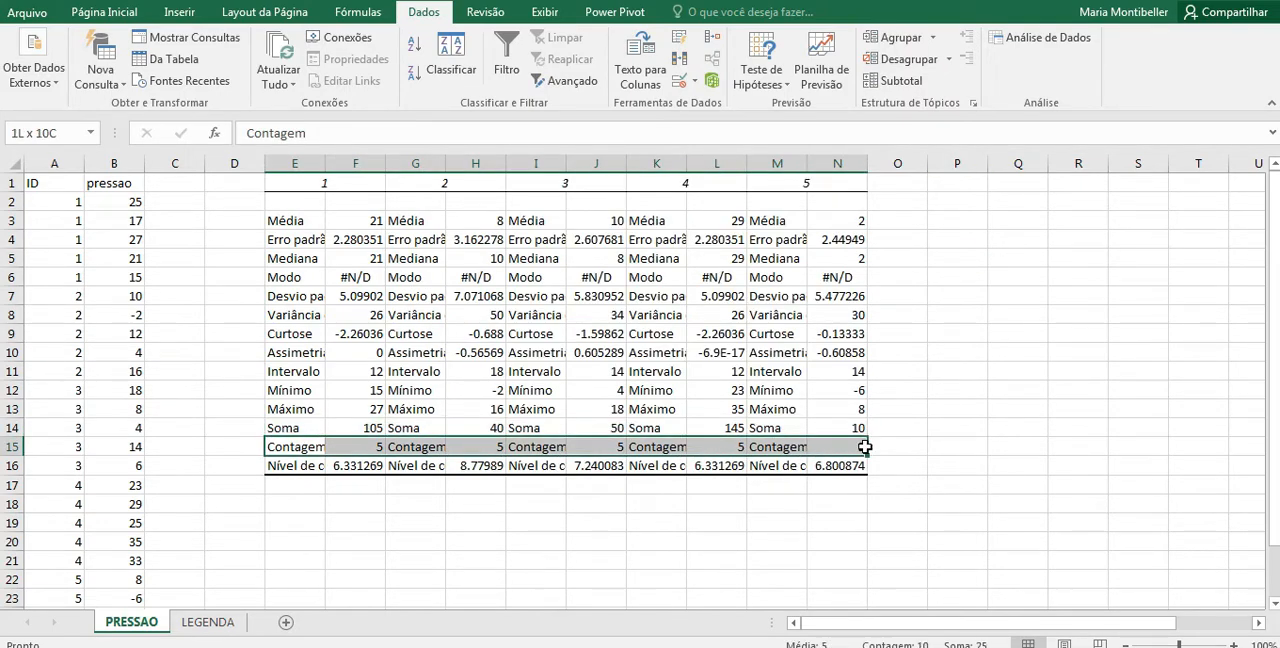
left_click(964, 446)
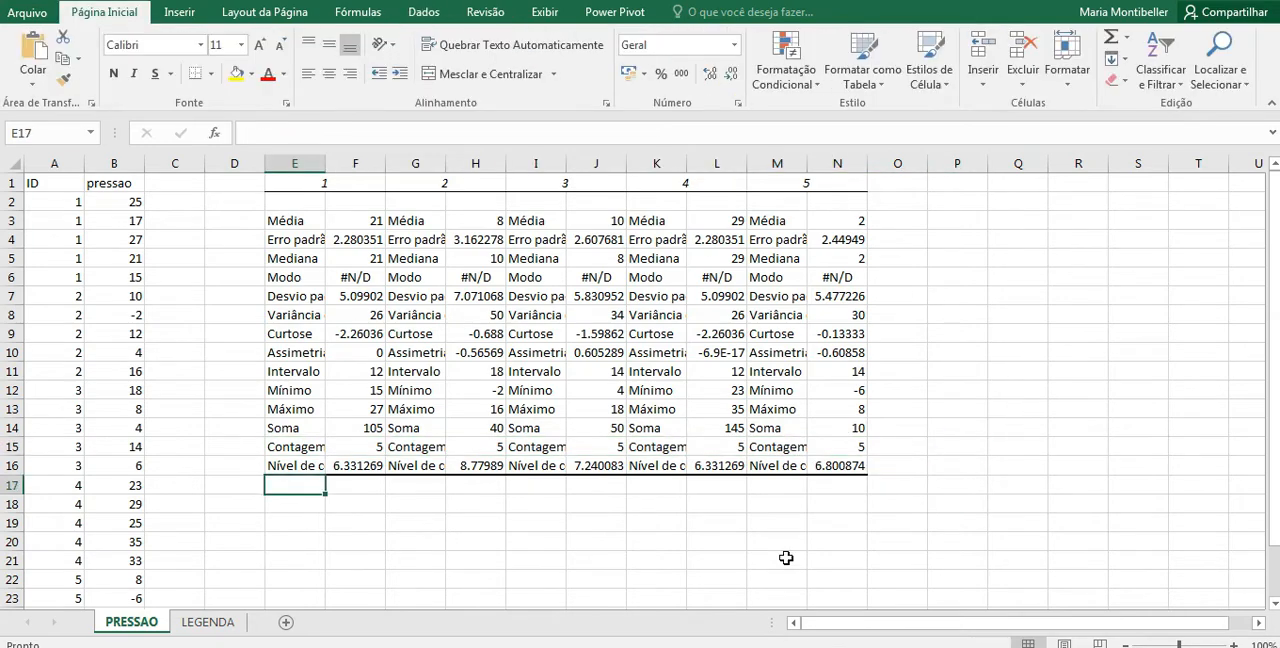
type("C")
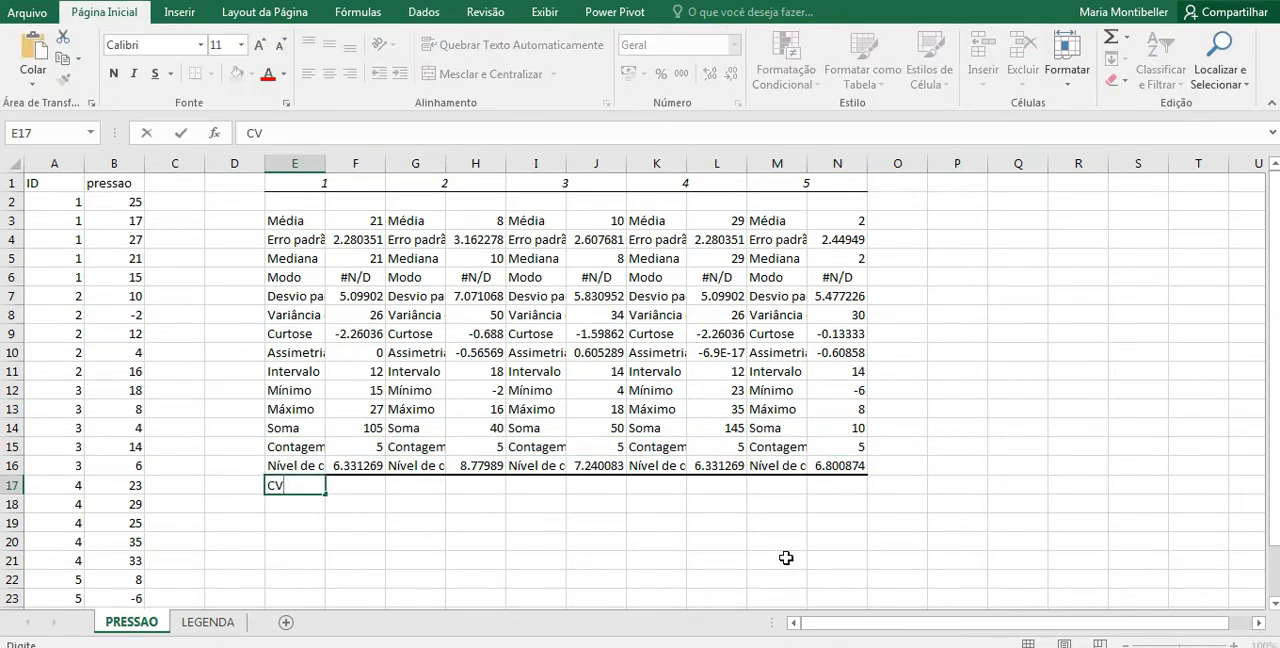
type("V")
Step: Calculate the coefficient of variation in F17 with =(F7/F3)*100 and fill the formula across to N17
left_click(352, 485)
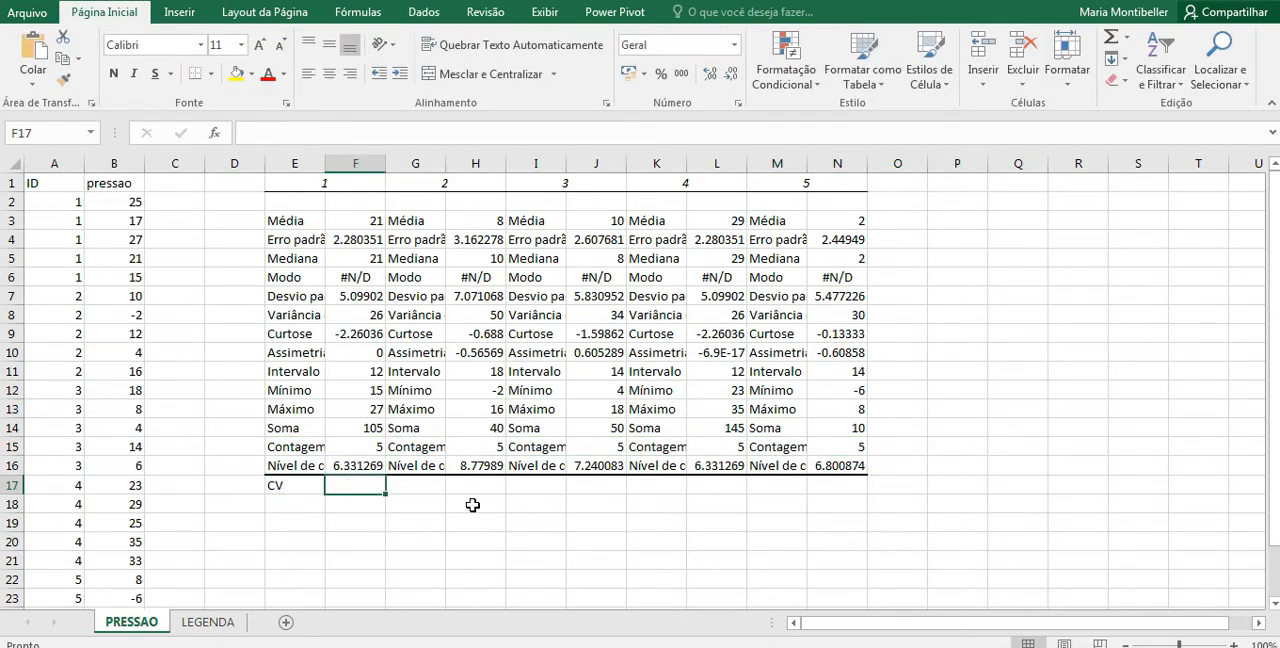
type("=(")
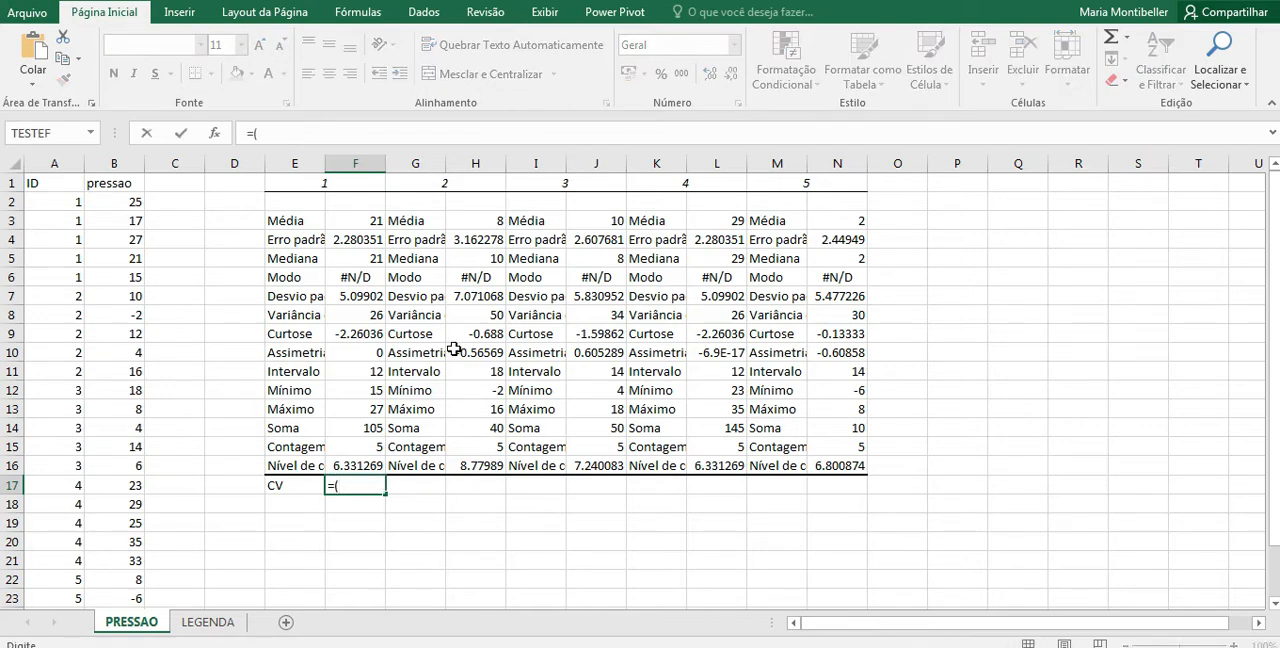
left_click(370, 298)
type("/")
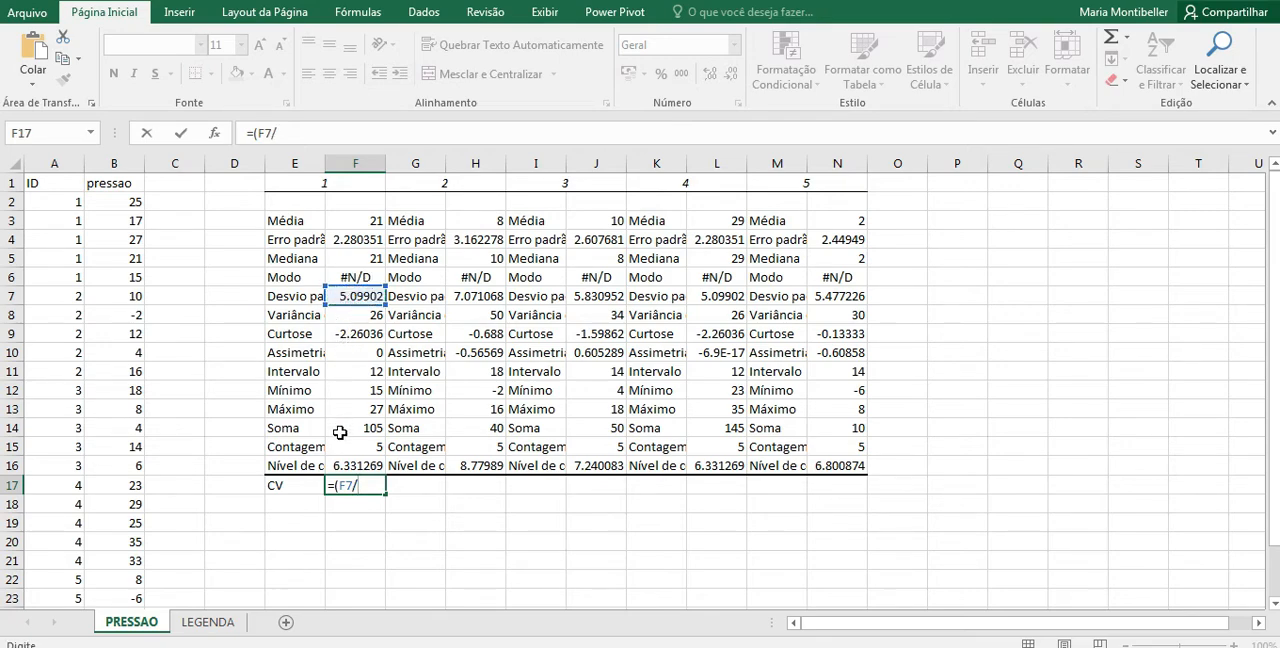
left_click(342, 218)
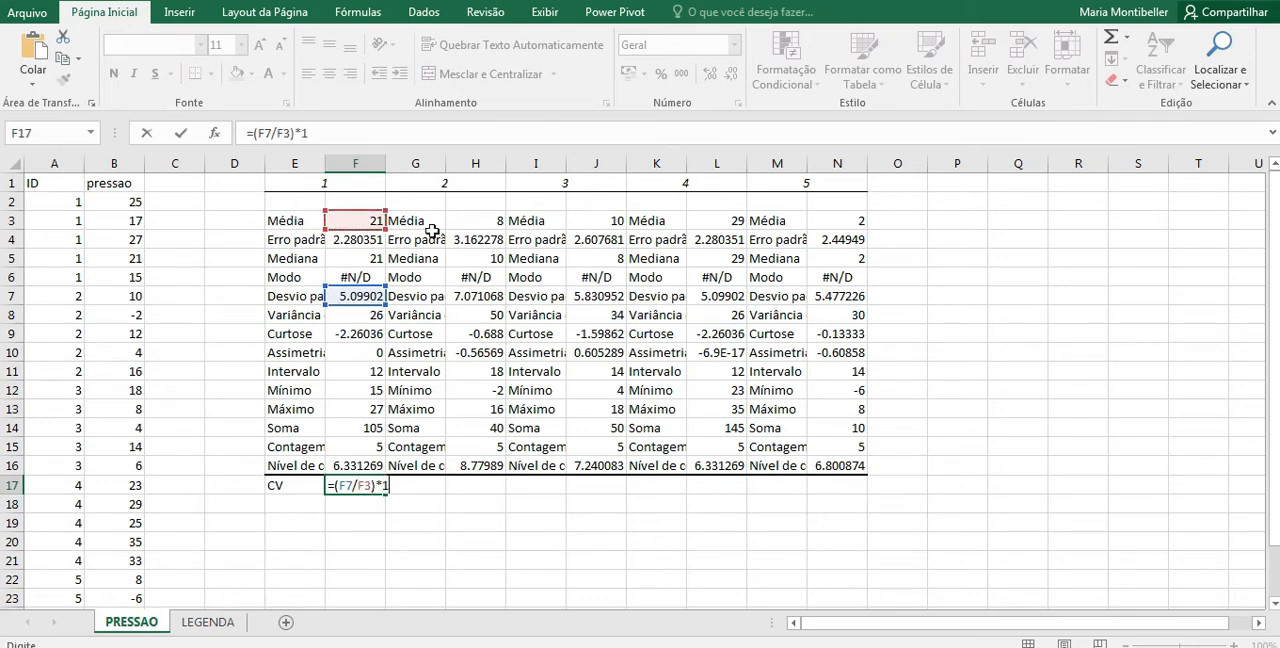
key("Return")
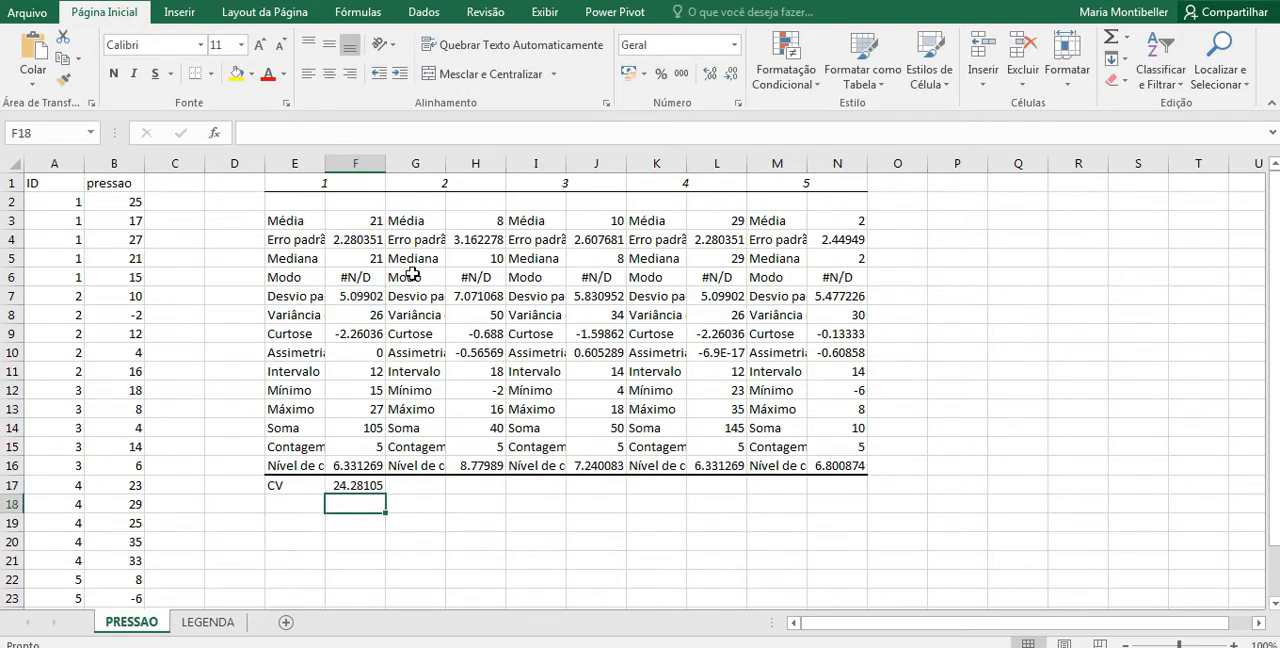
left_click(378, 487)
left_click_drag(386, 492, 860, 497)
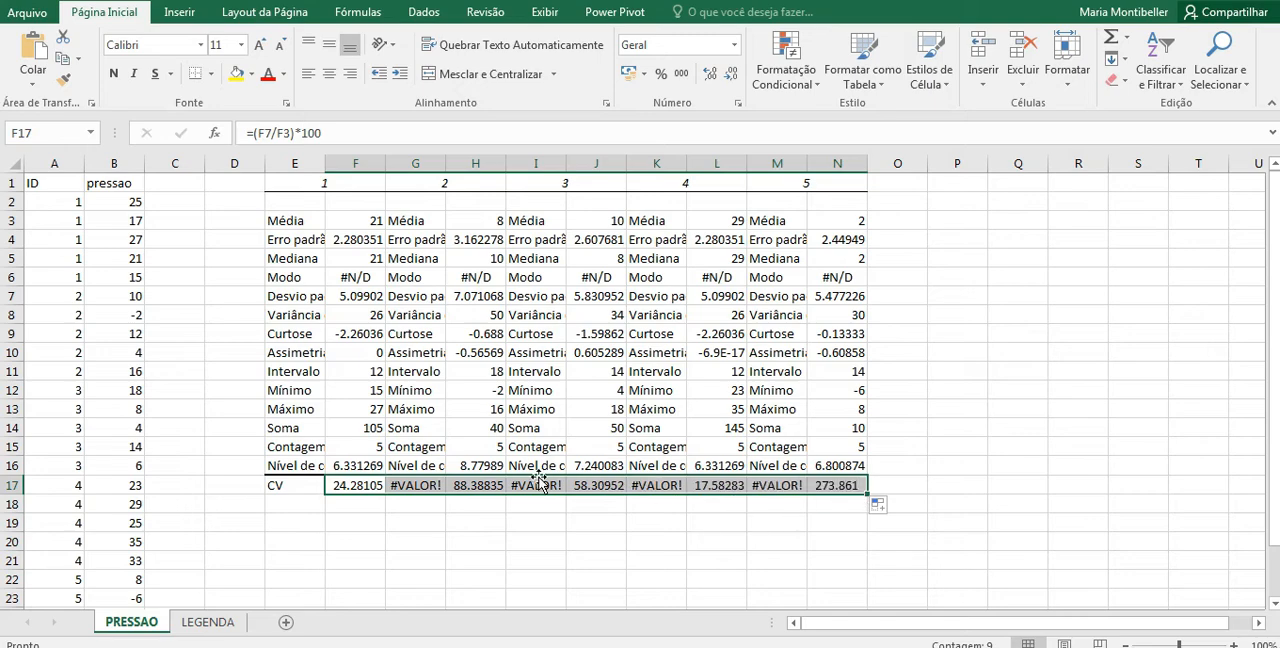
Step: Clear the unneeded CV formula in G17 and check the formula stored in F17
left_click(420, 487)
double_click(424, 487)
key("Delete")
key("Return")
left_click(352, 484)
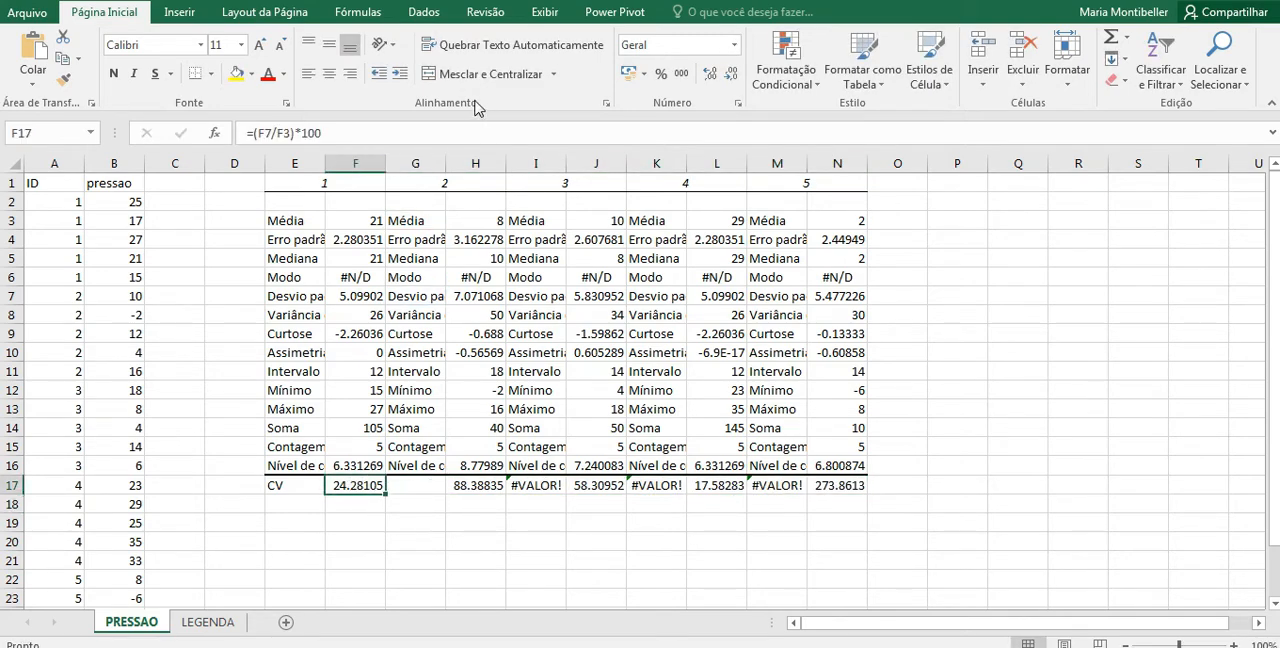
left_click(458, 129)
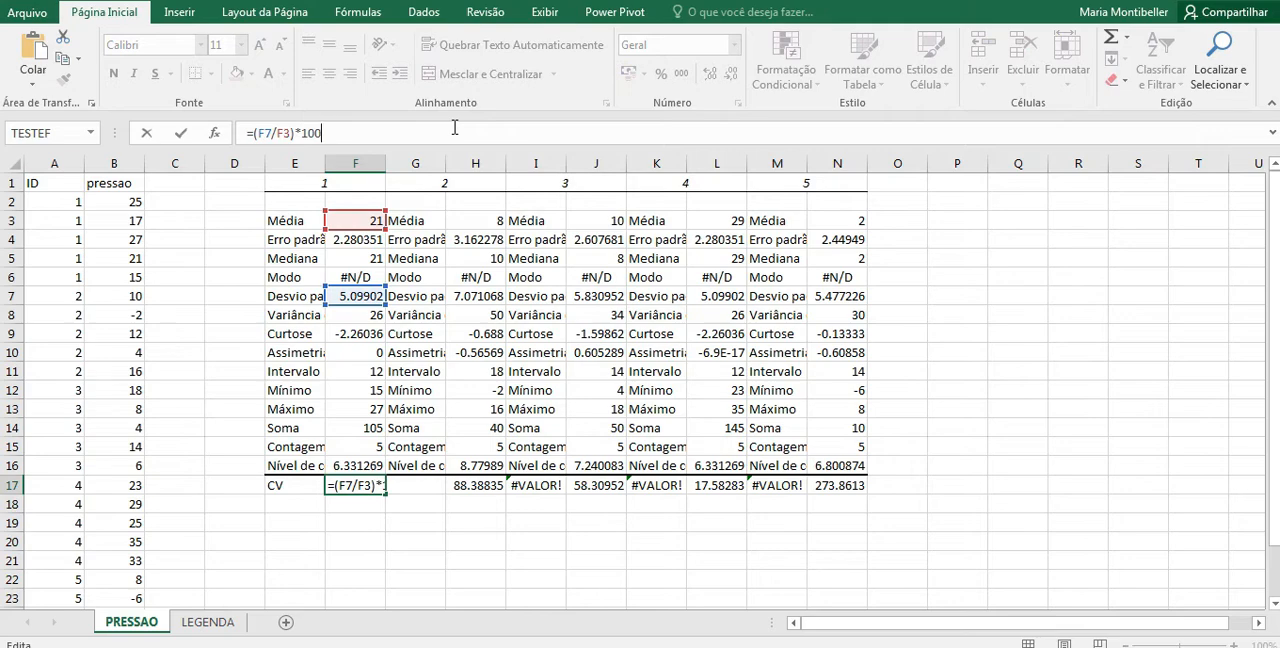
left_click(578, 581)
Step: Clear the remaining unneeded CV formulas in I17, K17 and M17
left_click(546, 490)
key("F2")
key("Delete")
key("Return")
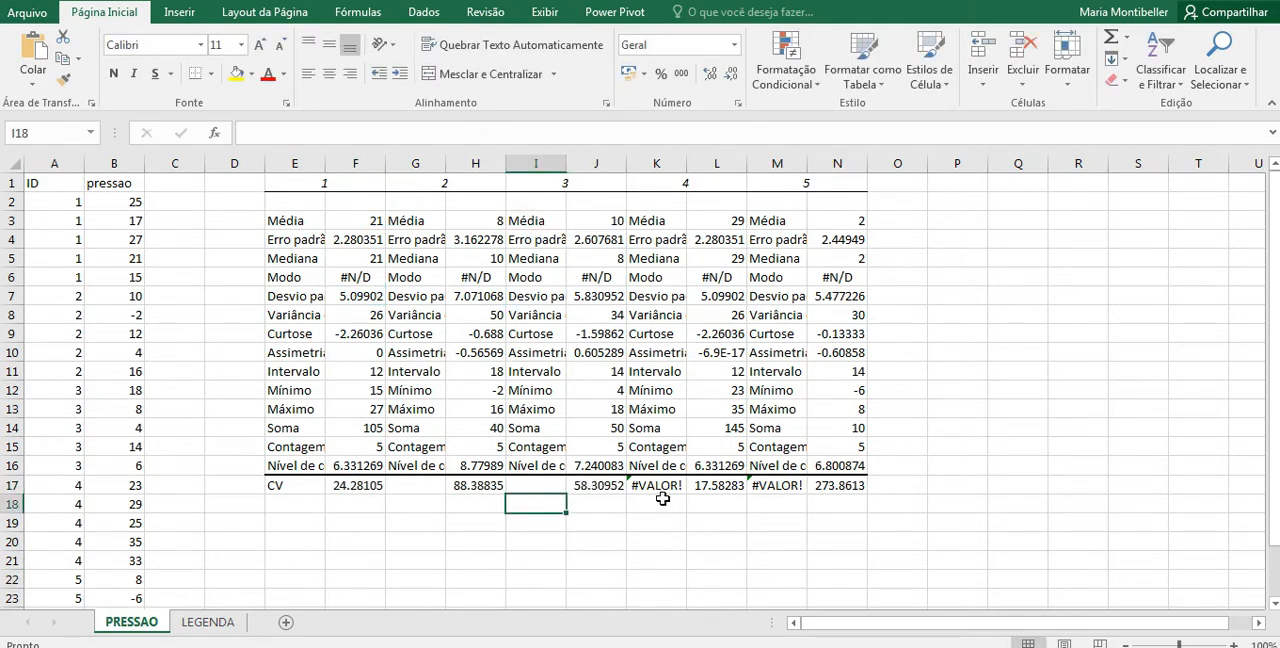
left_click(662, 488)
key("Delete")
key("Return")
left_click(776, 488)
key("Delete")
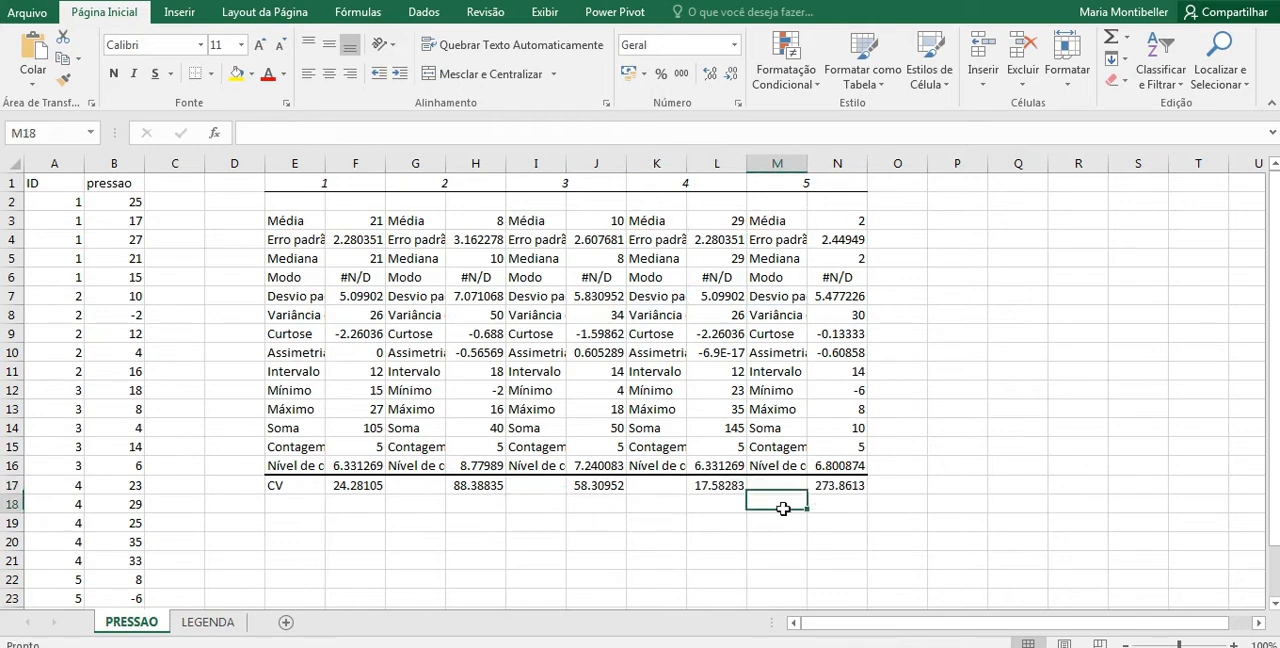
left_click(765, 566)
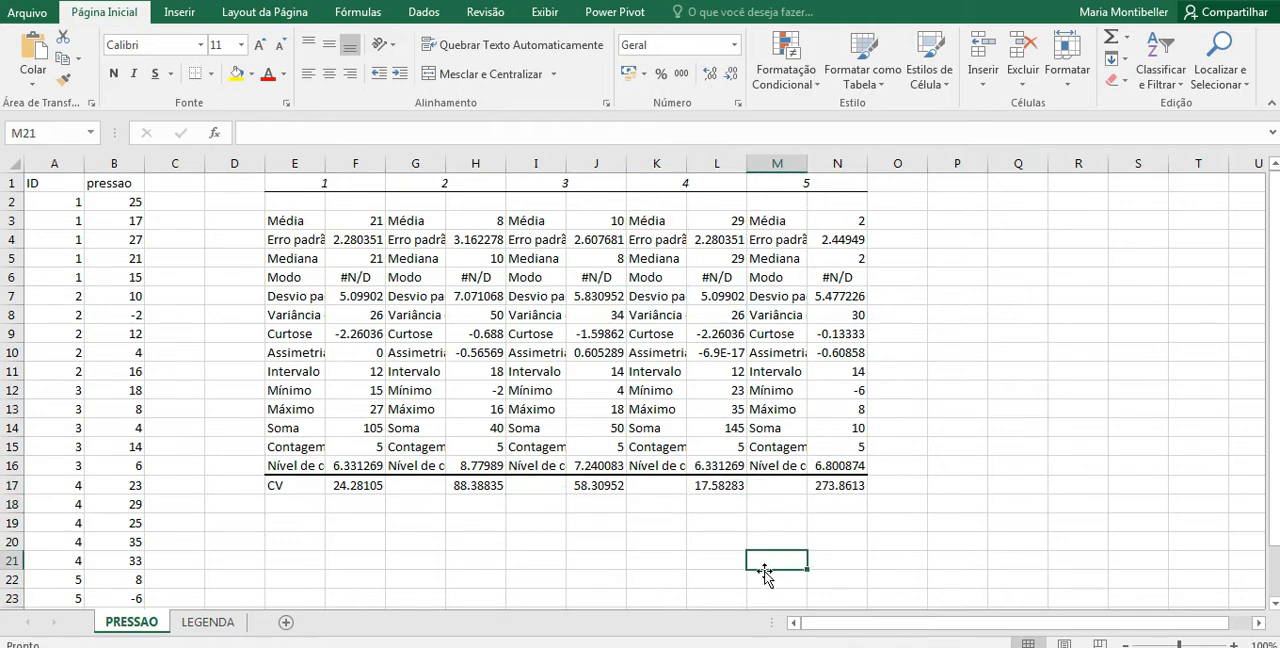
Step: Select the CV row from E17 to N17 to review the coefficients of all five groups
left_click(957, 201)
left_click(275, 485)
left_click_drag(268, 484, 852, 485)
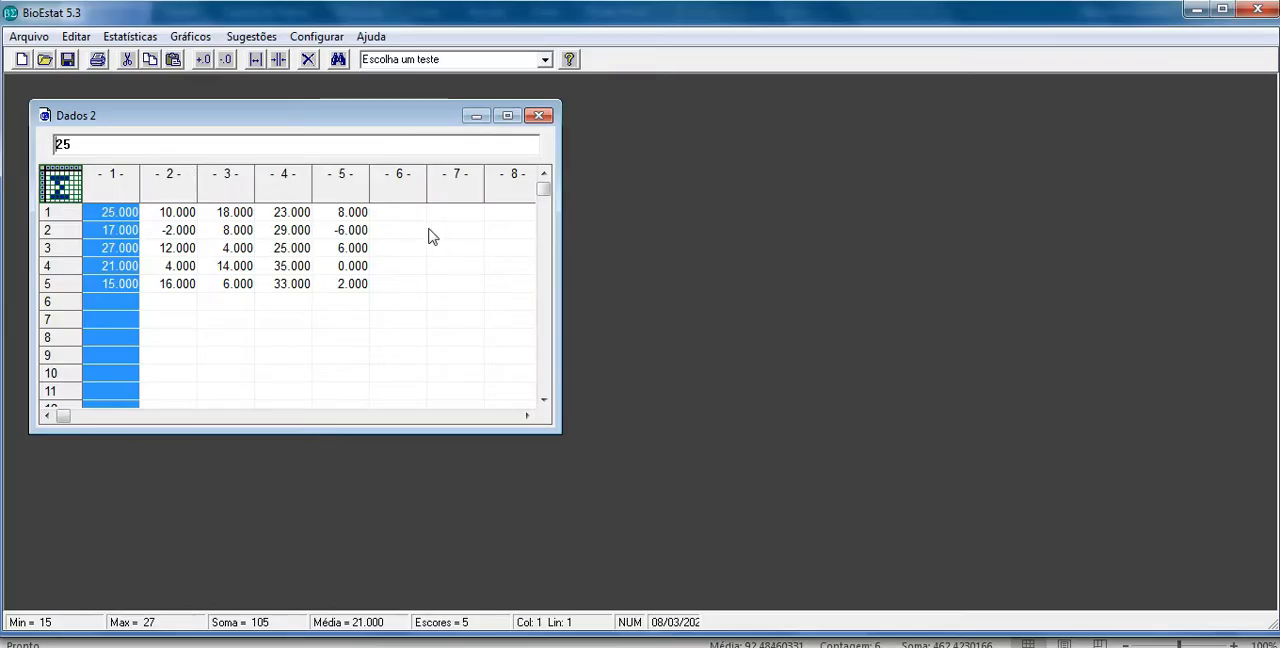
Step: Switch to BioEstat and run the Shapiro-Wilk (k amostras) normality test on the five data columns
left_click(430, 236)
left_click(130, 36)
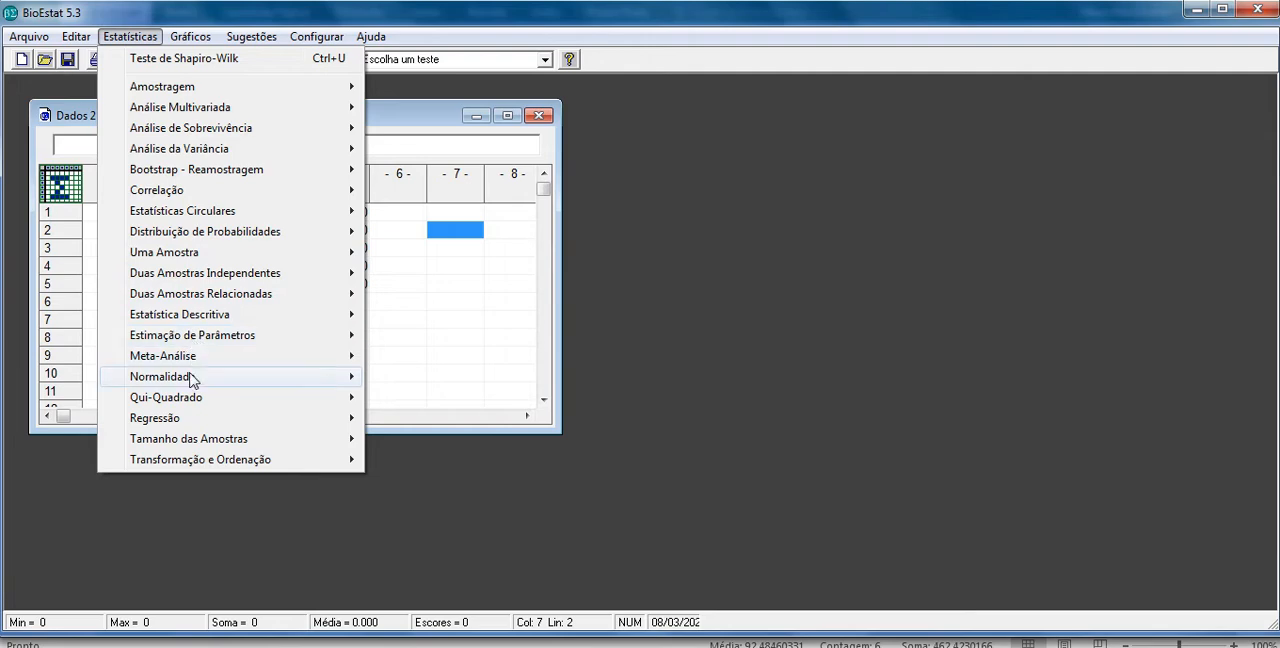
mouse_move(194, 376)
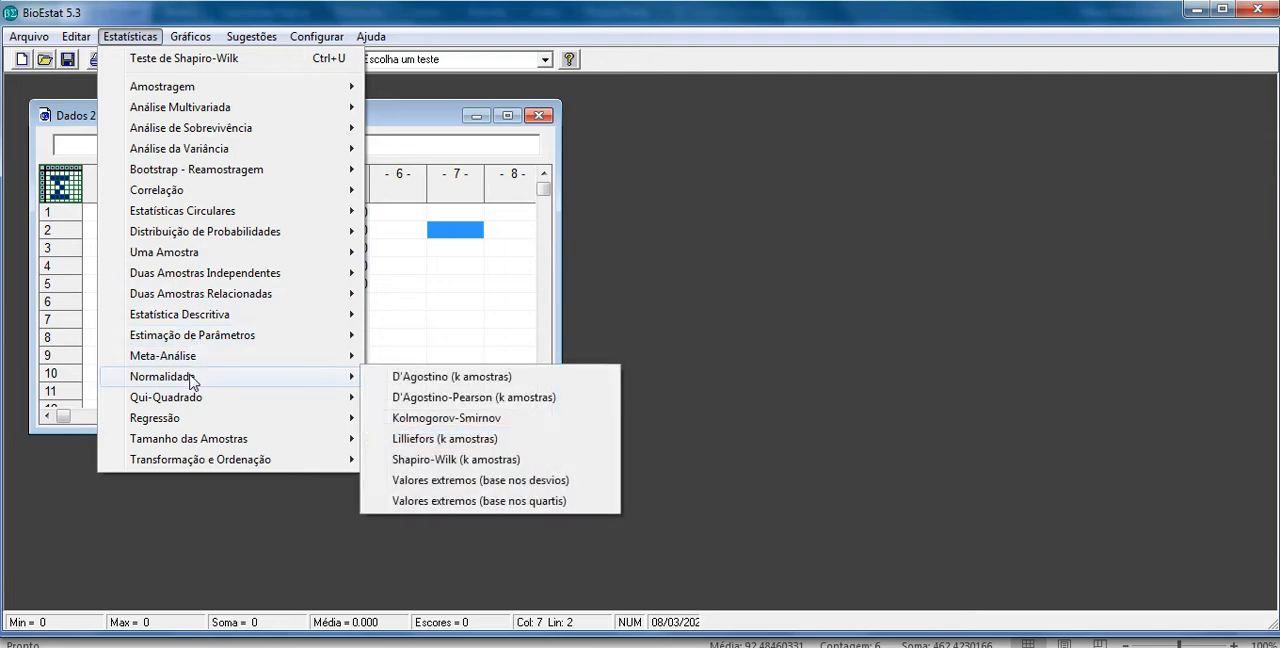
left_click(481, 461)
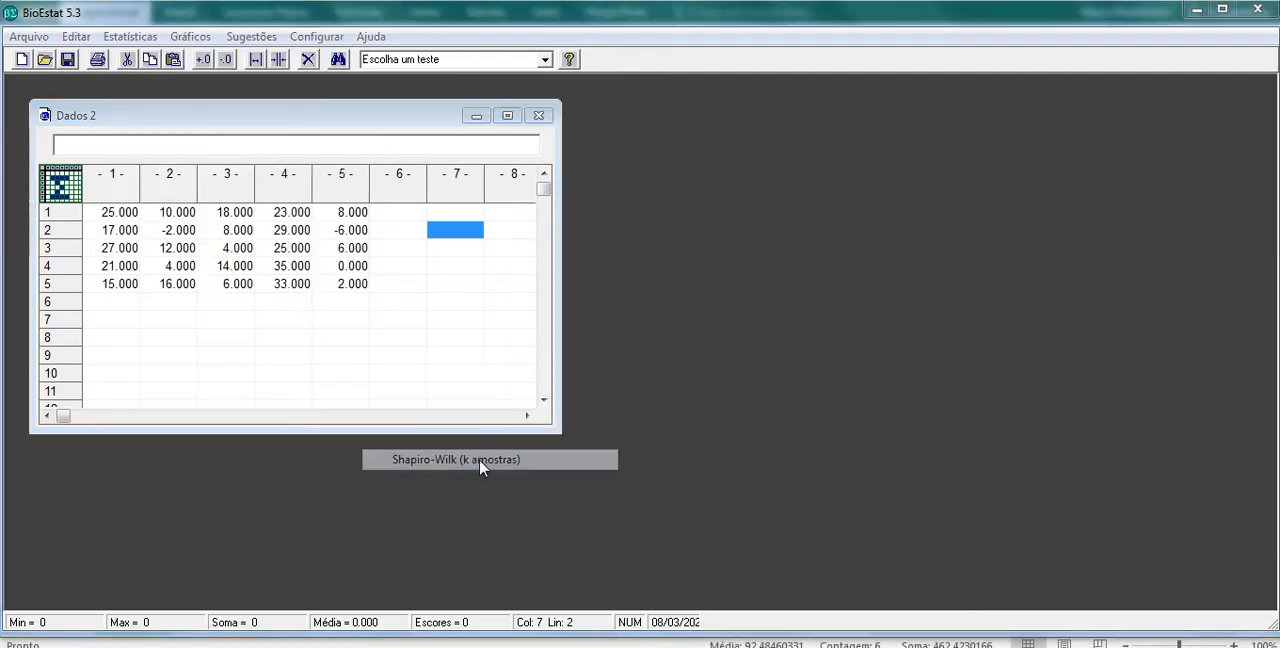
left_click(642, 295)
left_click(576, 457)
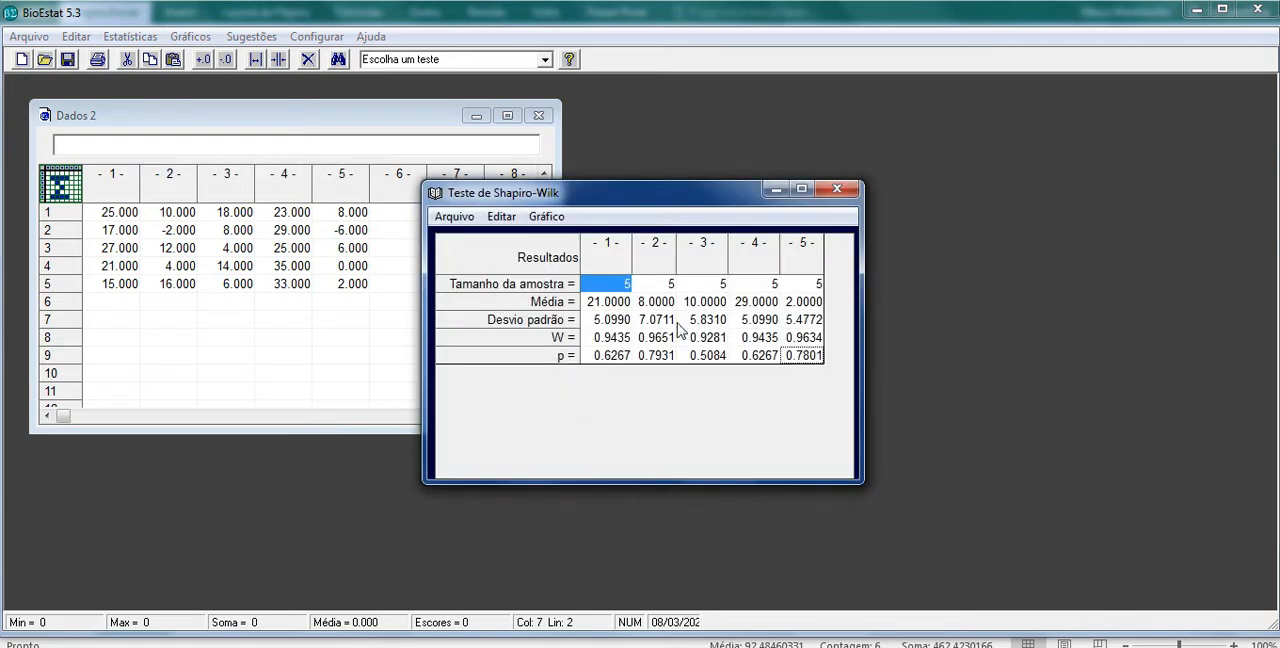
Step: Review the p values and copy all results of the Shapiro-Wilk test
left_click_drag(585, 356, 834, 366)
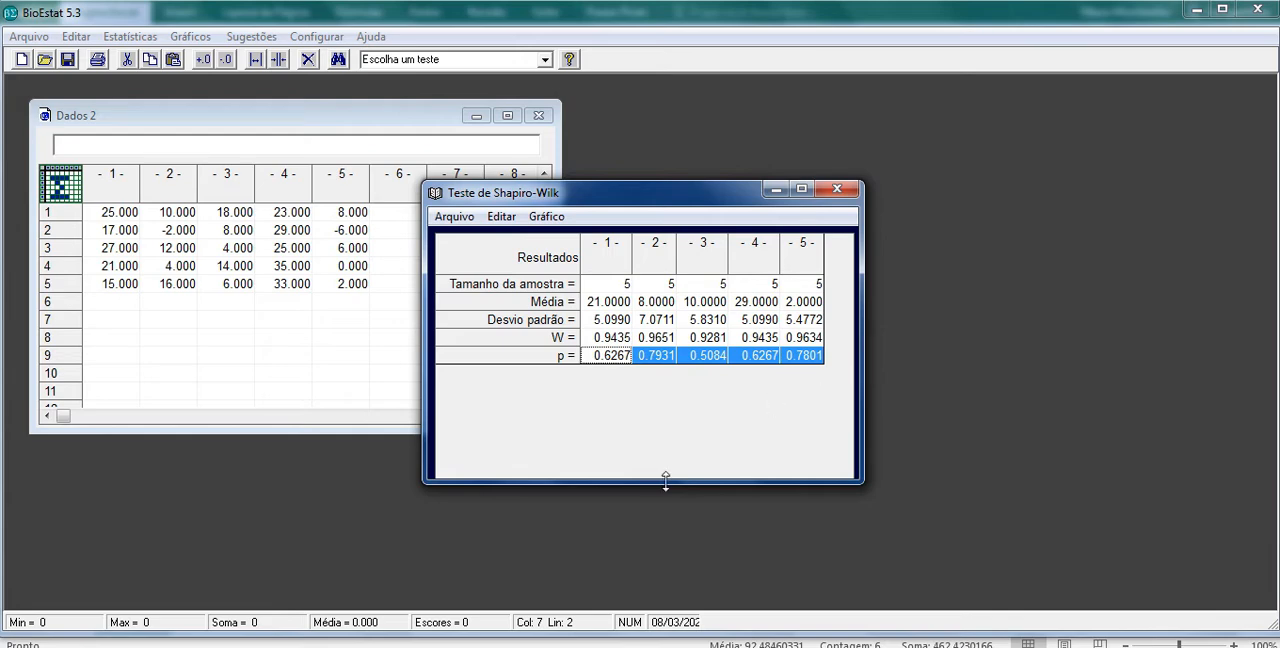
left_click(514, 262)
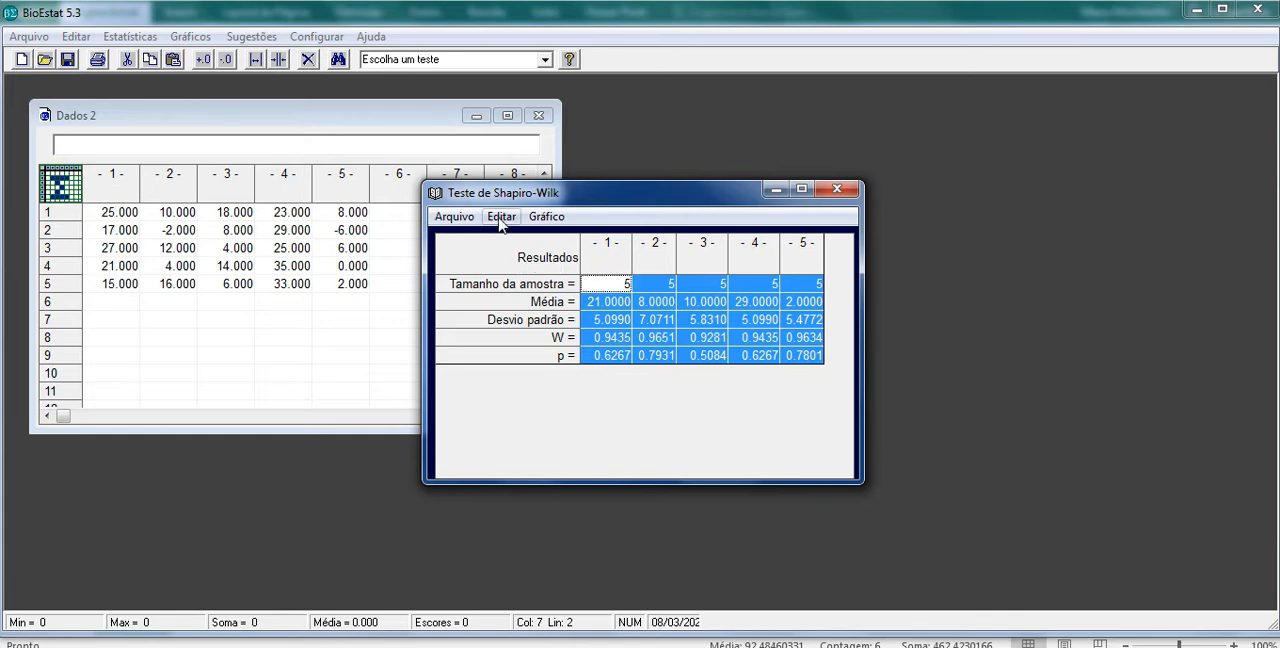
left_click(458, 218)
mouse_move(483, 224)
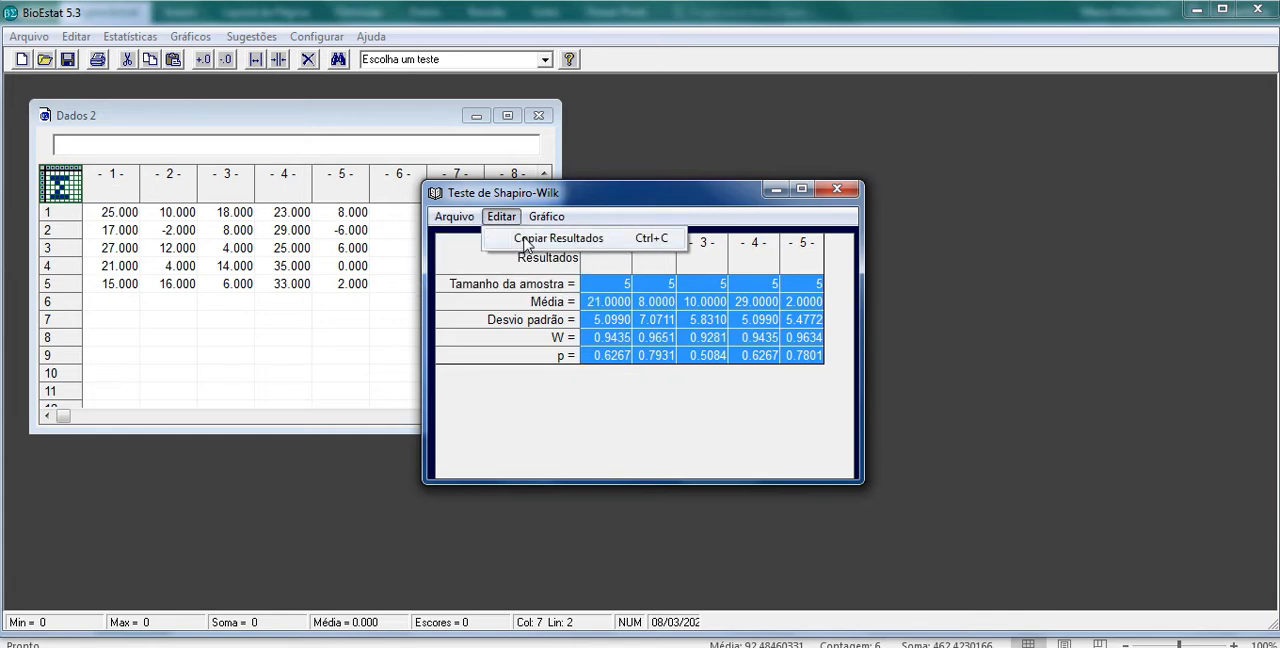
left_click(527, 240)
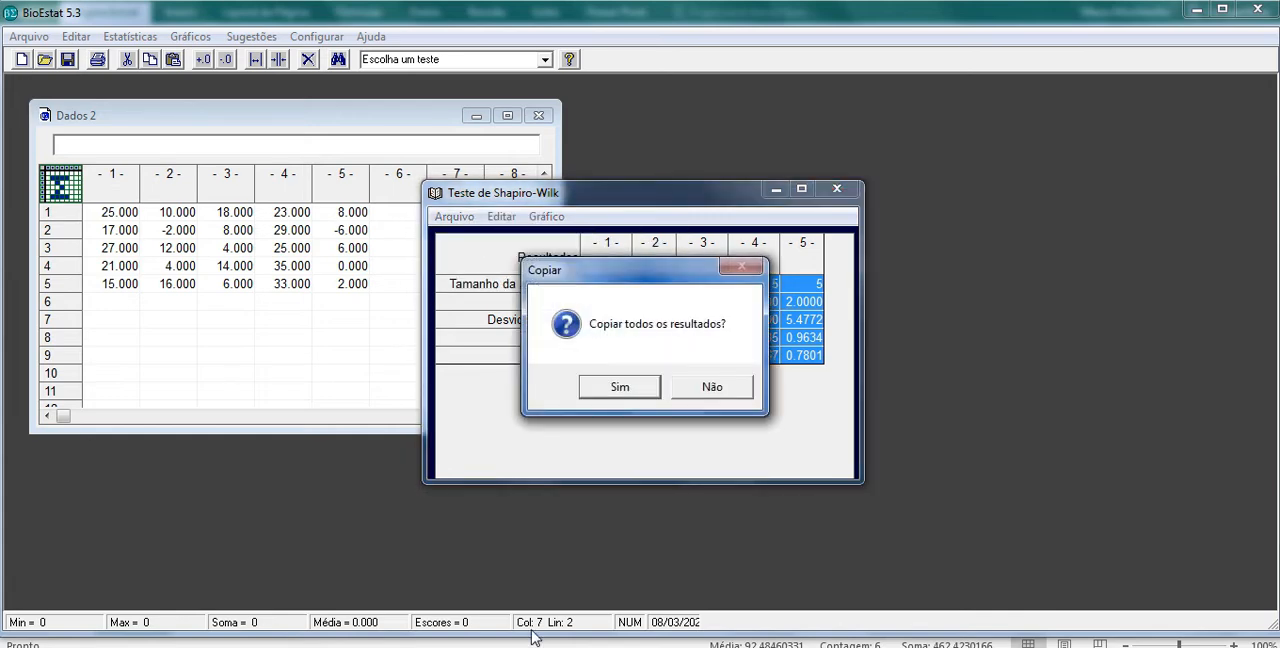
left_click(616, 387)
Step: Switch to Excel and paste the test results into the PRESSAO sheet starting at cell P2
key("alt+Tab")
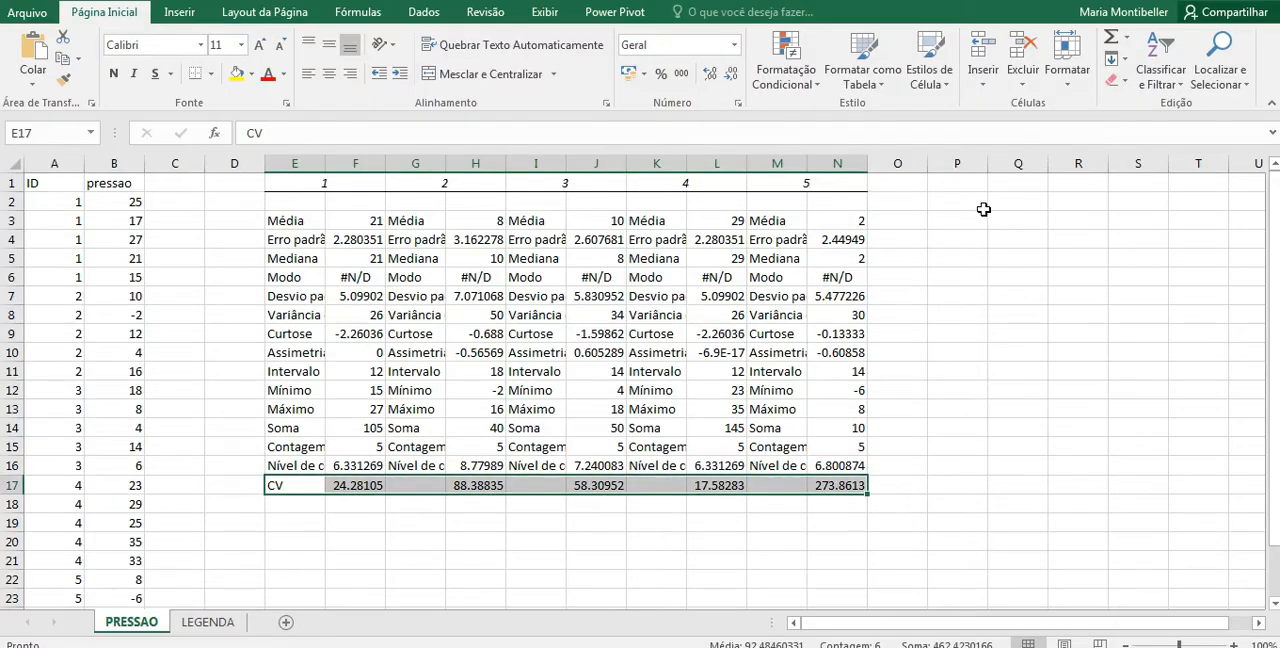
left_click(983, 206)
key("ctrl+v")
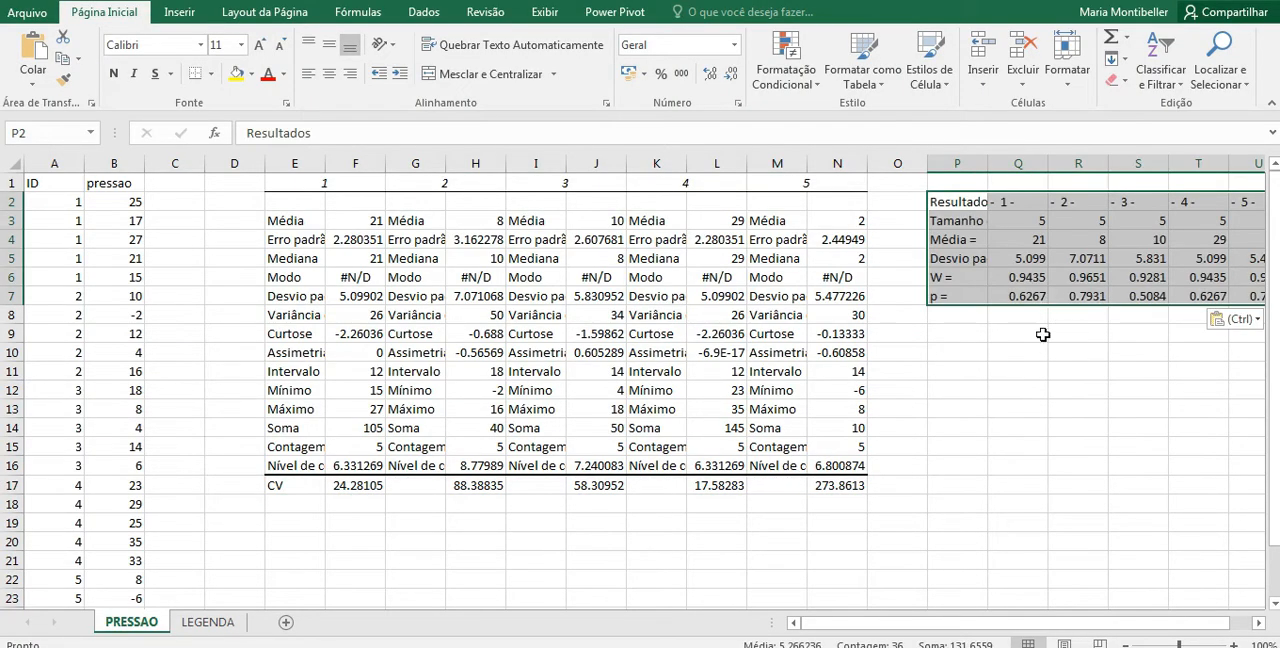
left_click_drag(971, 625, 1118, 629)
left_click(952, 336)
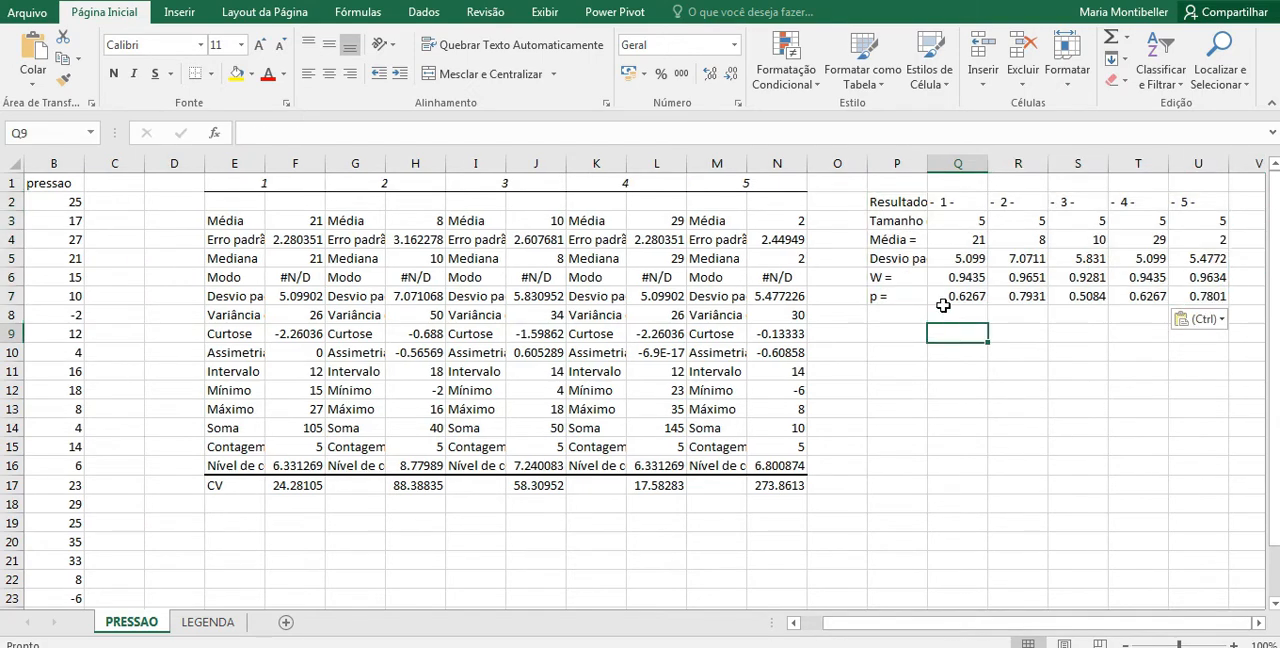
Step: Enter the title NORMALIDADE - SHAPIRO WILK in P1 above the pasted test results
left_click_drag(908, 297, 1181, 281)
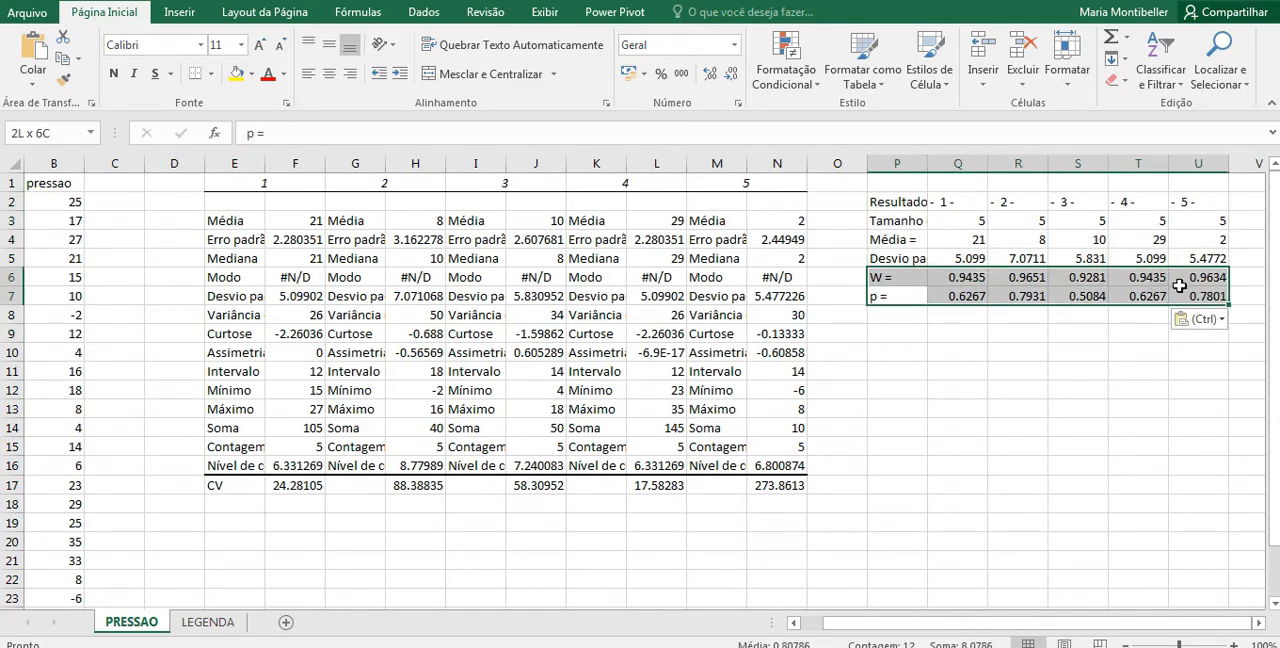
left_click(895, 183)
type("NORMALIDADE - SHAPIRO WILK")
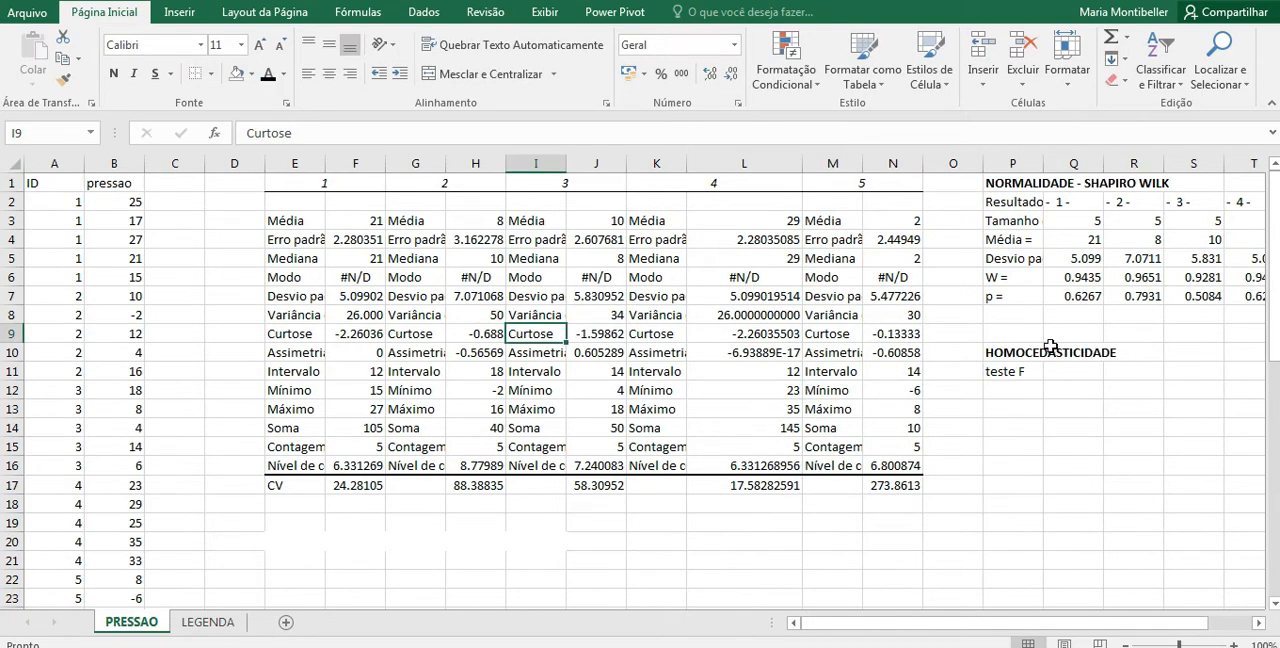
Step: Highlight the variance row of the descriptive statistics table, E8:N8, with a yellow fill
left_click_drag(992, 350, 1178, 394)
left_click(1073, 485)
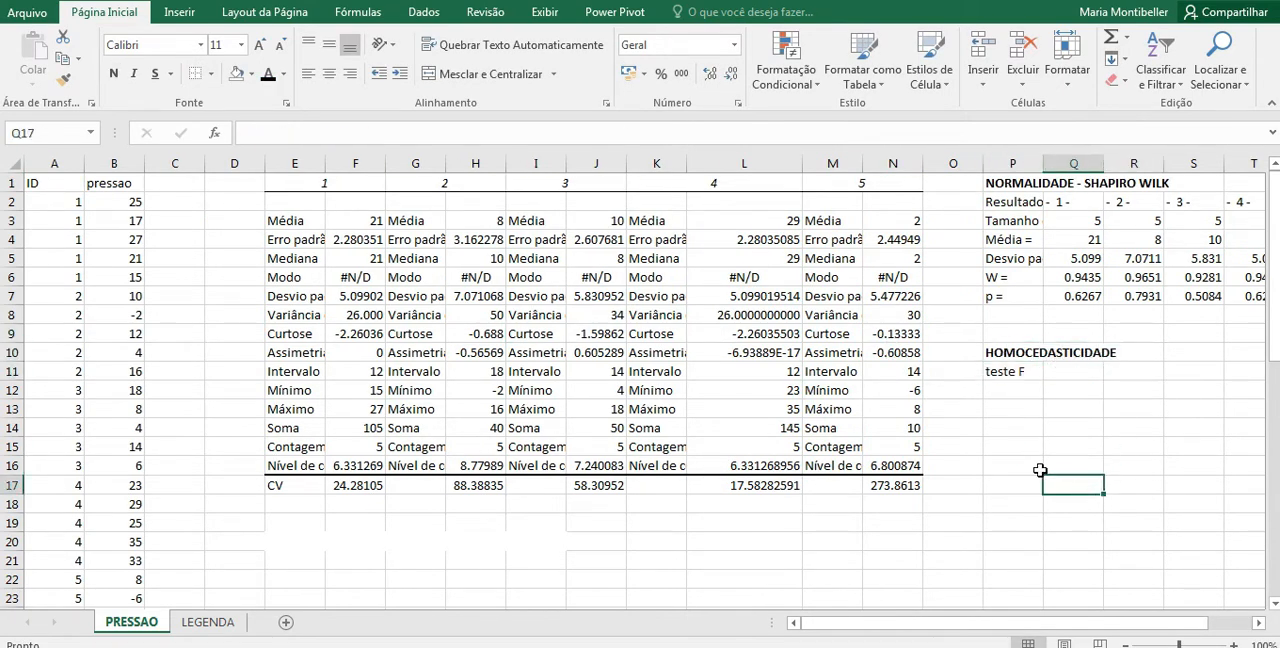
left_click_drag(290, 316, 902, 315)
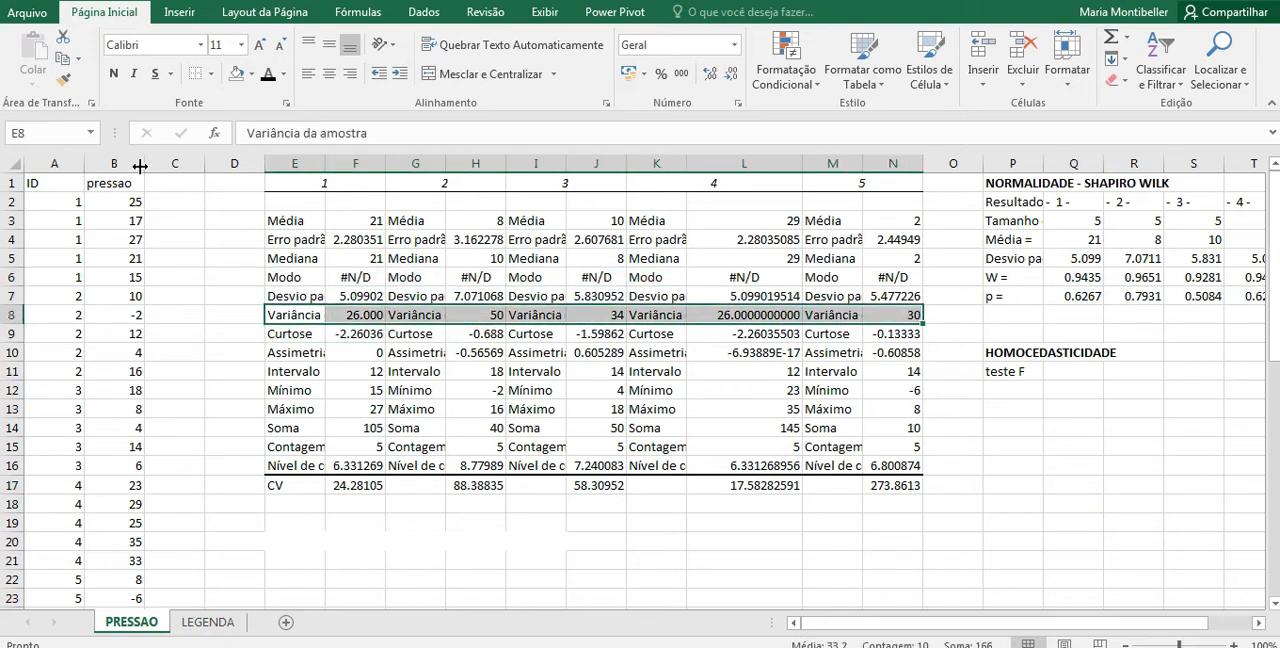
left_click(252, 74)
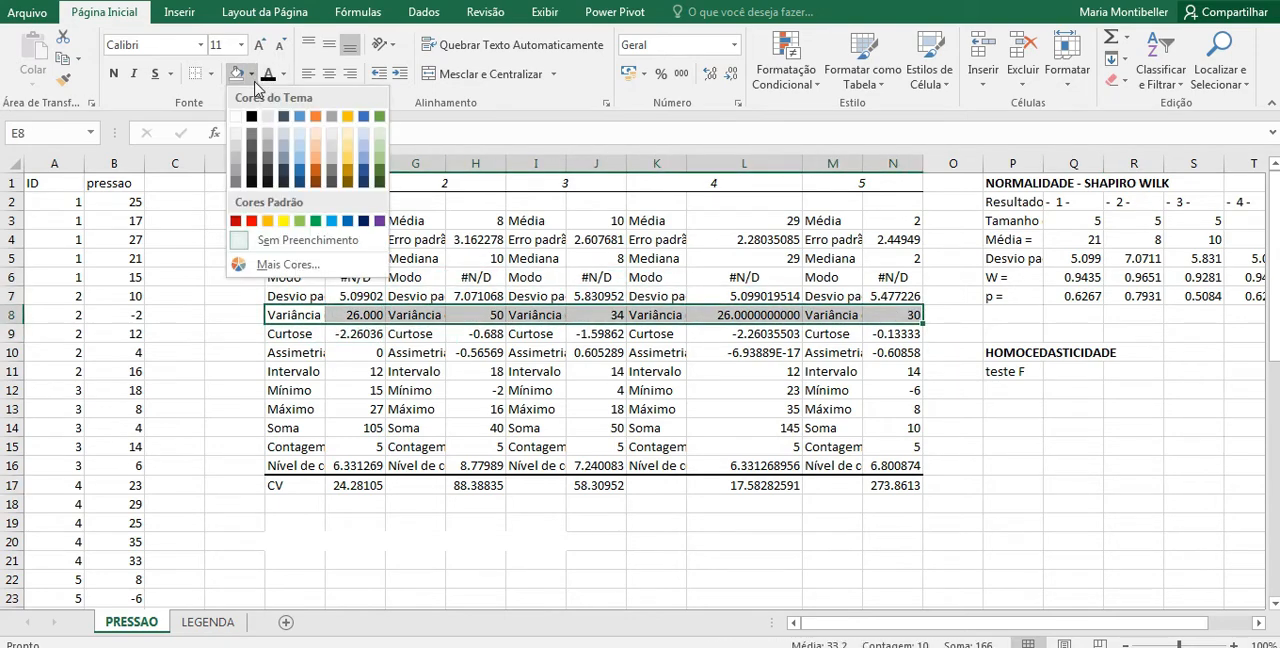
left_click(284, 221)
left_click(612, 388)
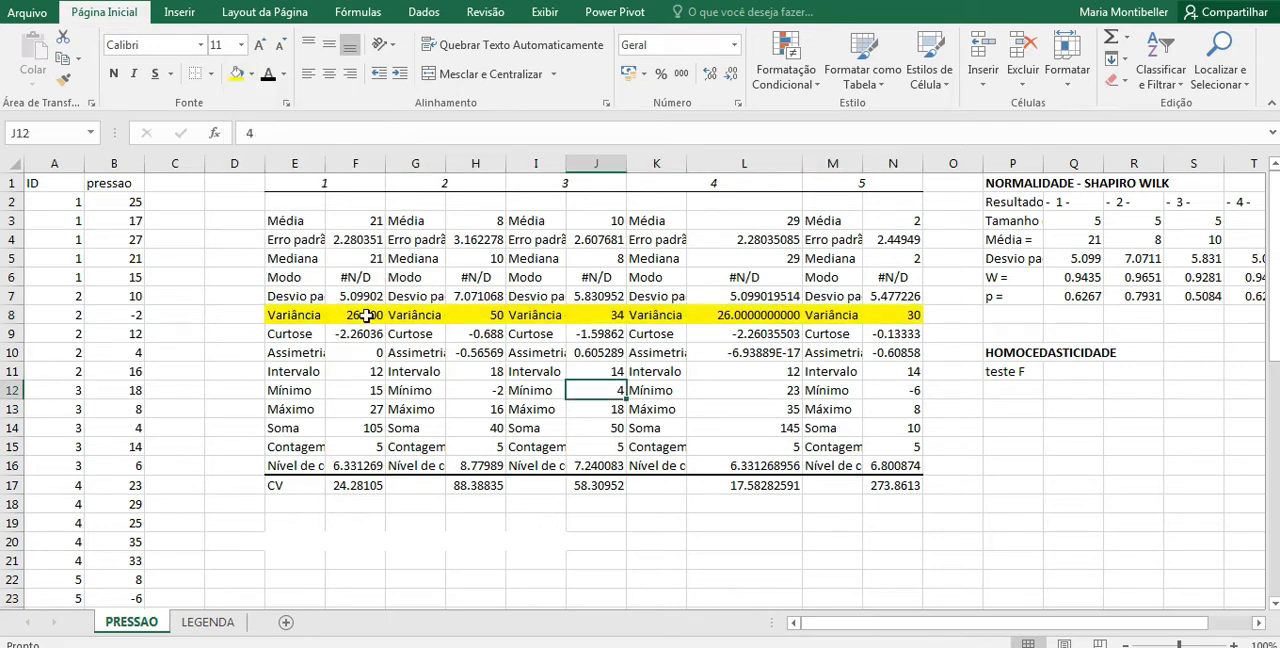
Step: Start a TESTEF function in P13 under the teste F label and set Matriz1 to group 1's data, B2:B6
left_click(470, 314)
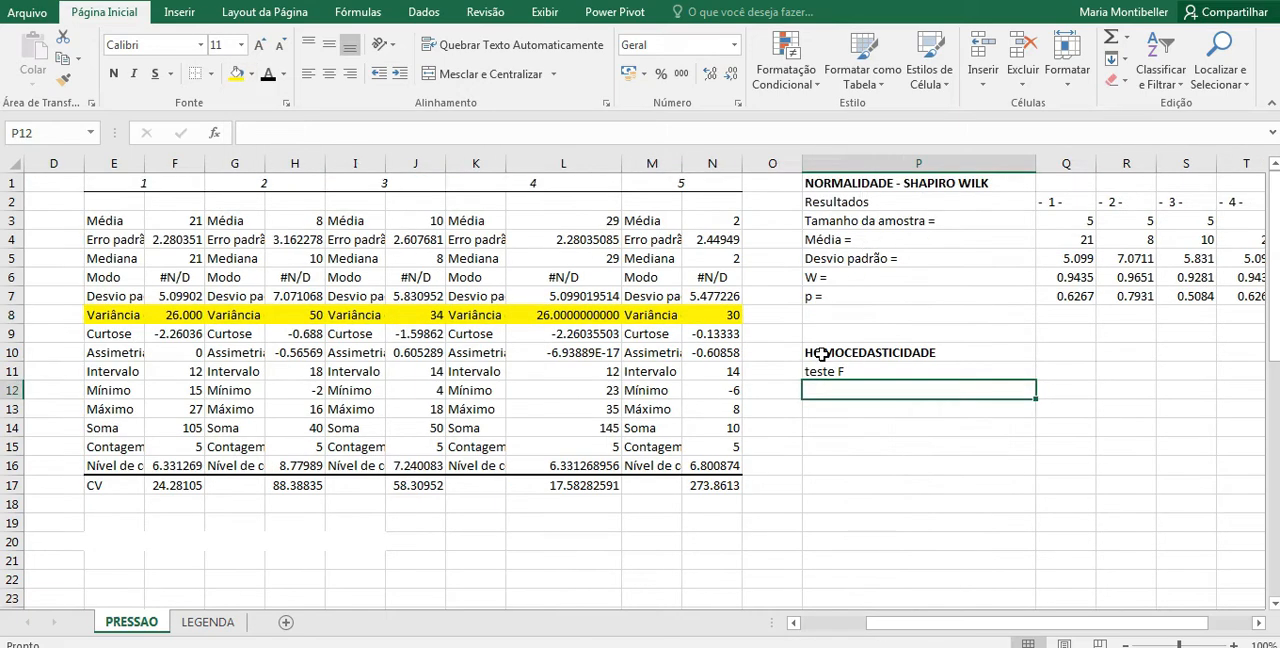
left_click_drag(810, 352, 828, 372)
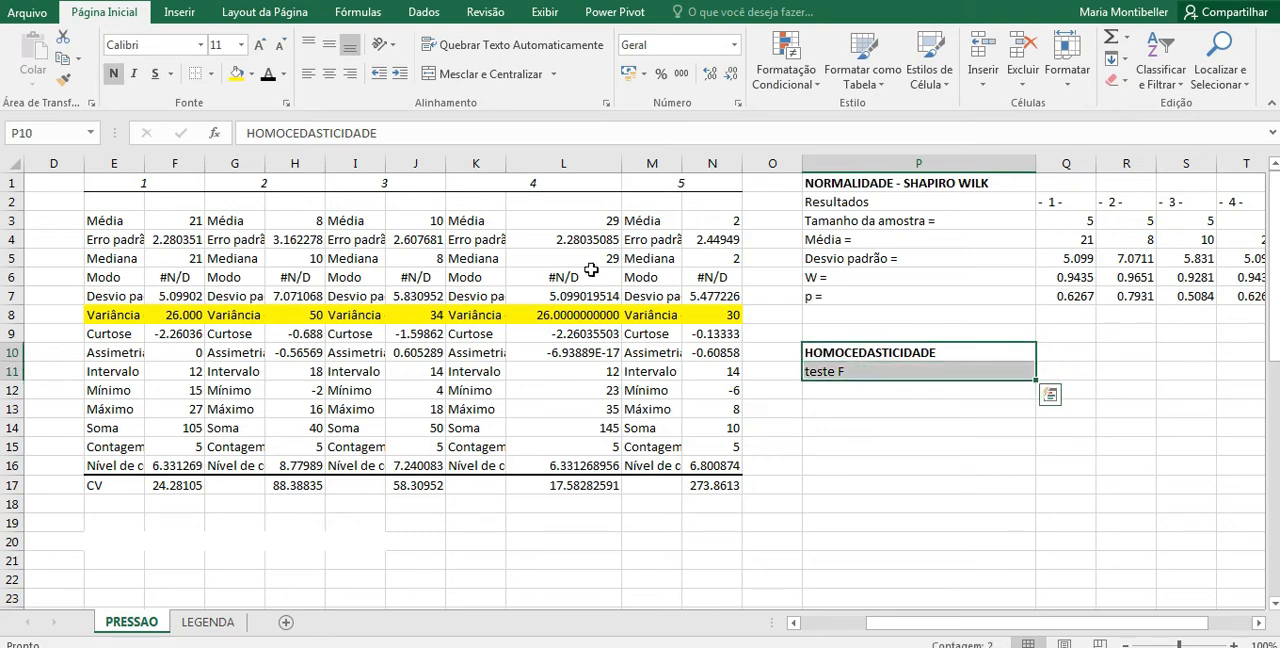
left_click(887, 405)
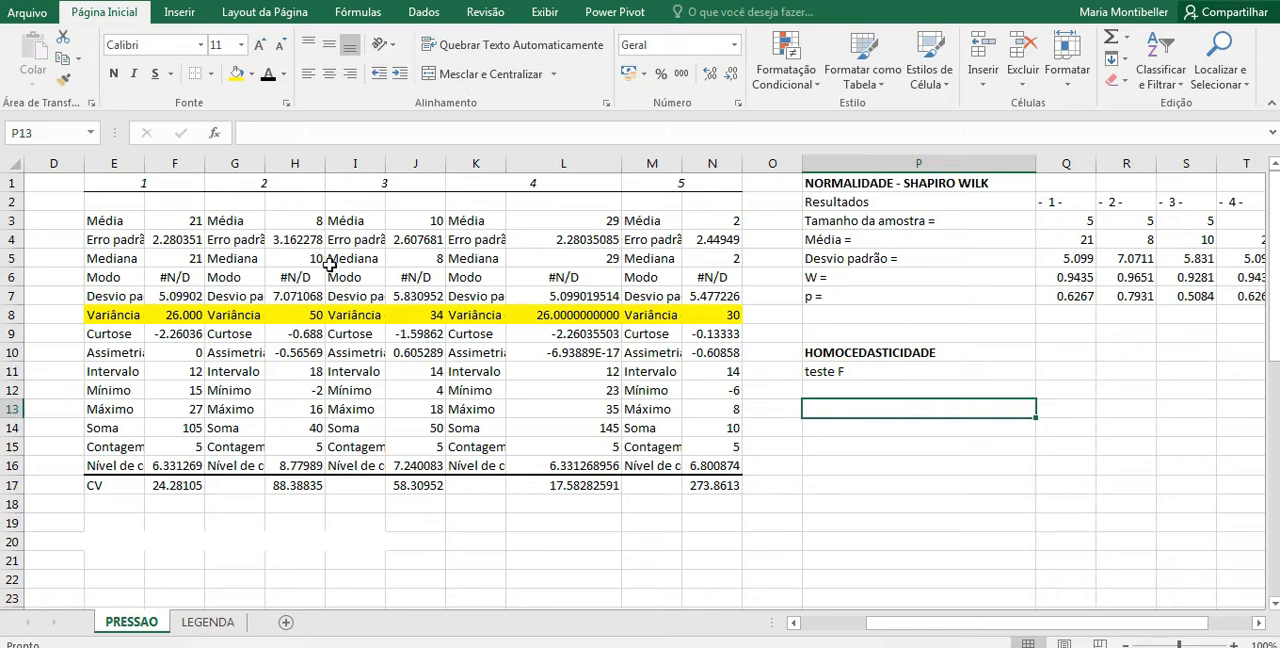
left_click(214, 132)
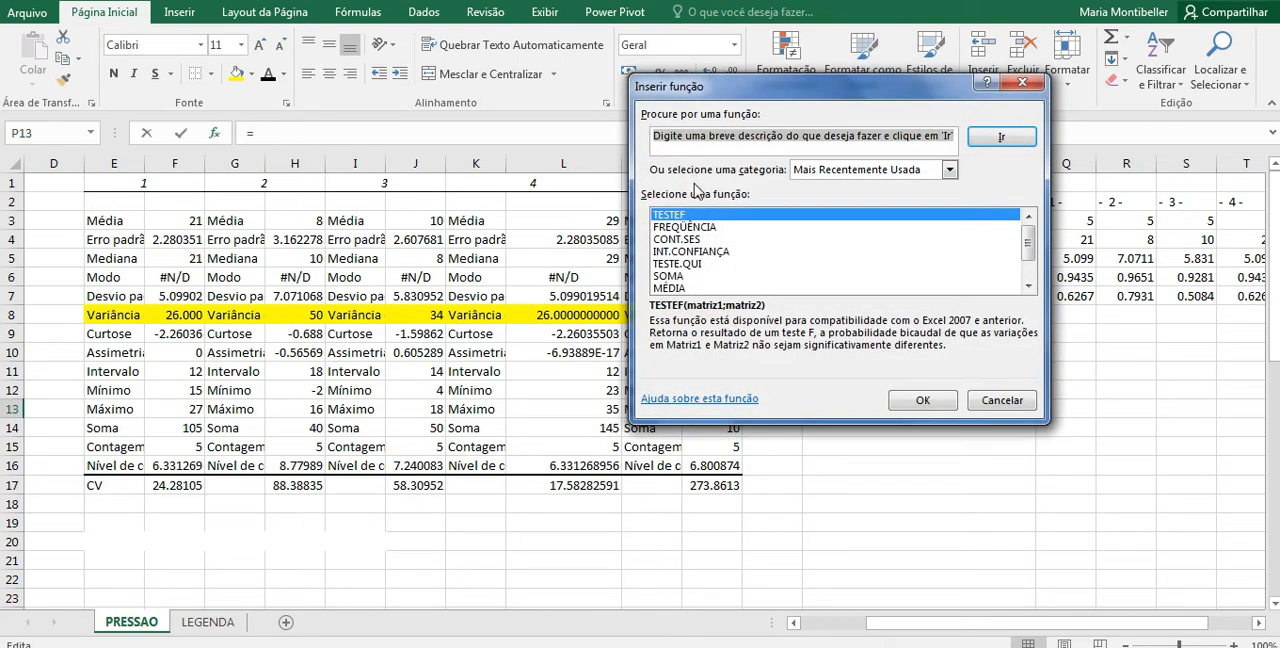
double_click(665, 215)
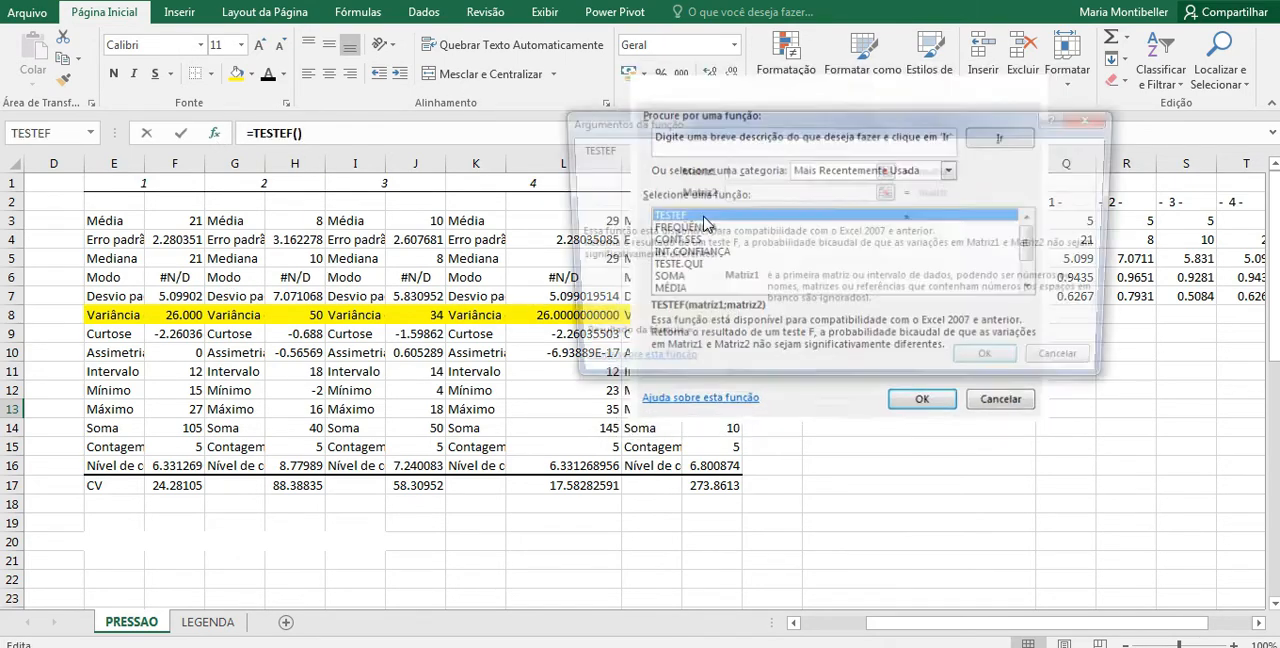
left_click(888, 170)
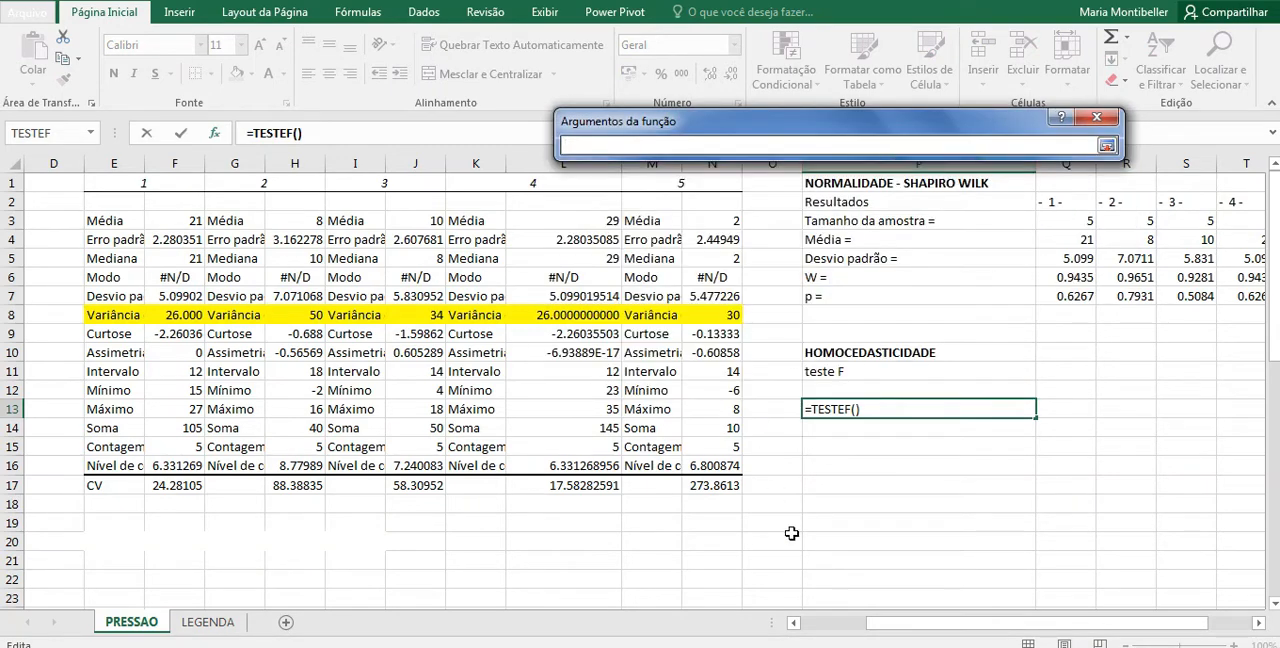
left_click_drag(897, 628, 832, 628)
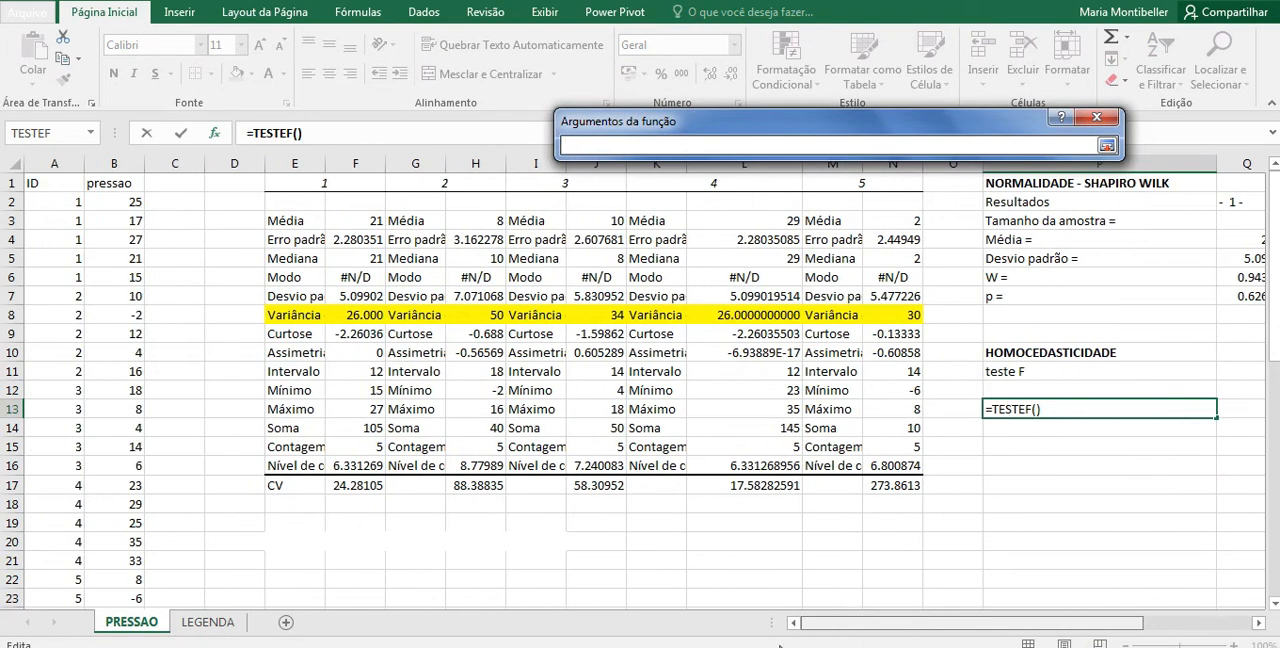
left_click_drag(125, 203, 126, 281)
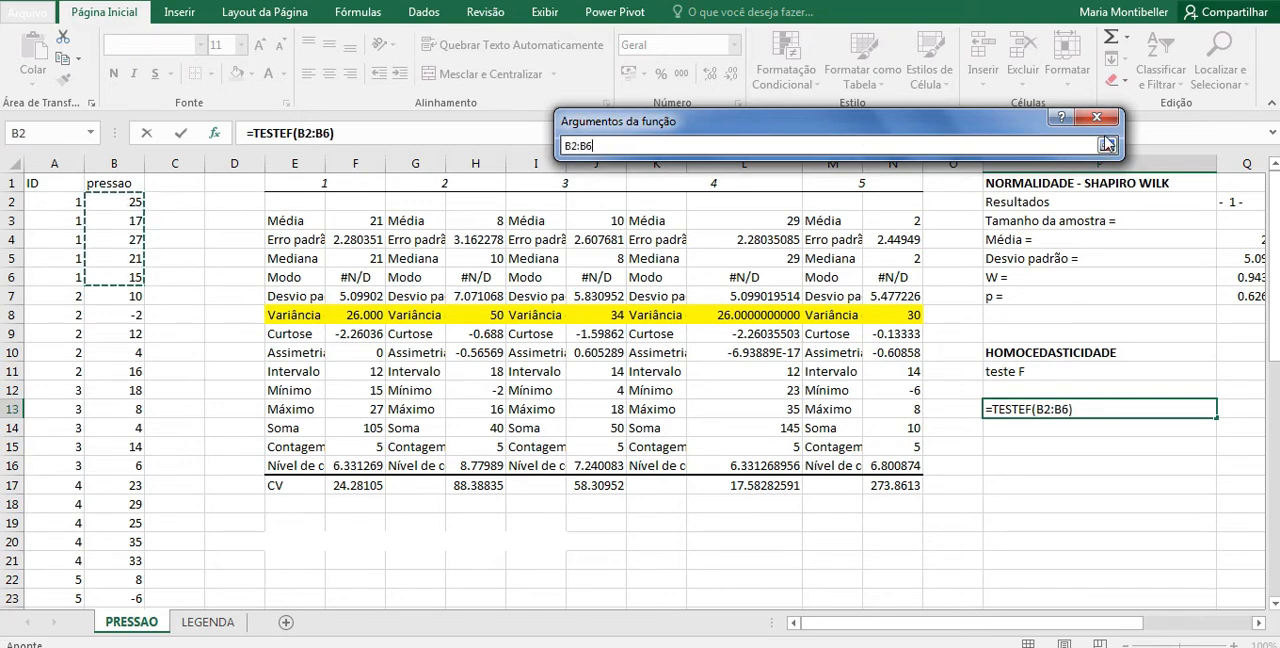
left_click(1107, 146)
Step: Set Matriz2 to group 2's data, B7:B11, and complete the F test in P13
left_click(845, 192)
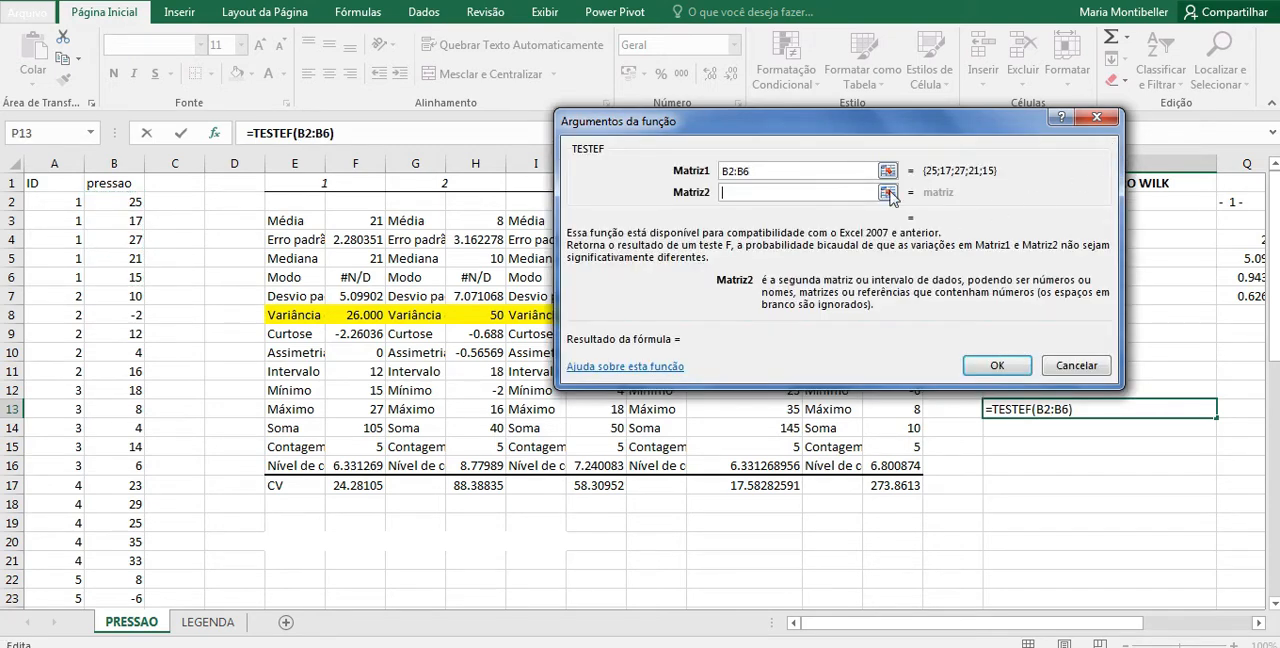
left_click(887, 192)
left_click_drag(124, 297, 115, 372)
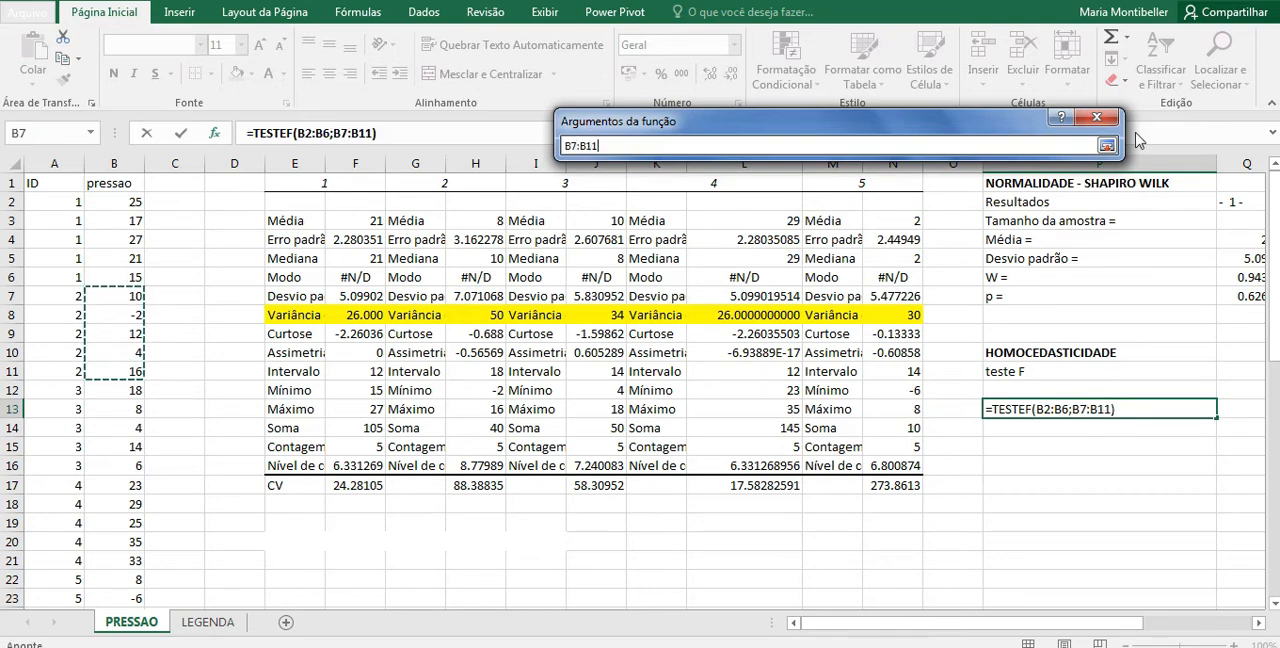
left_click(1106, 146)
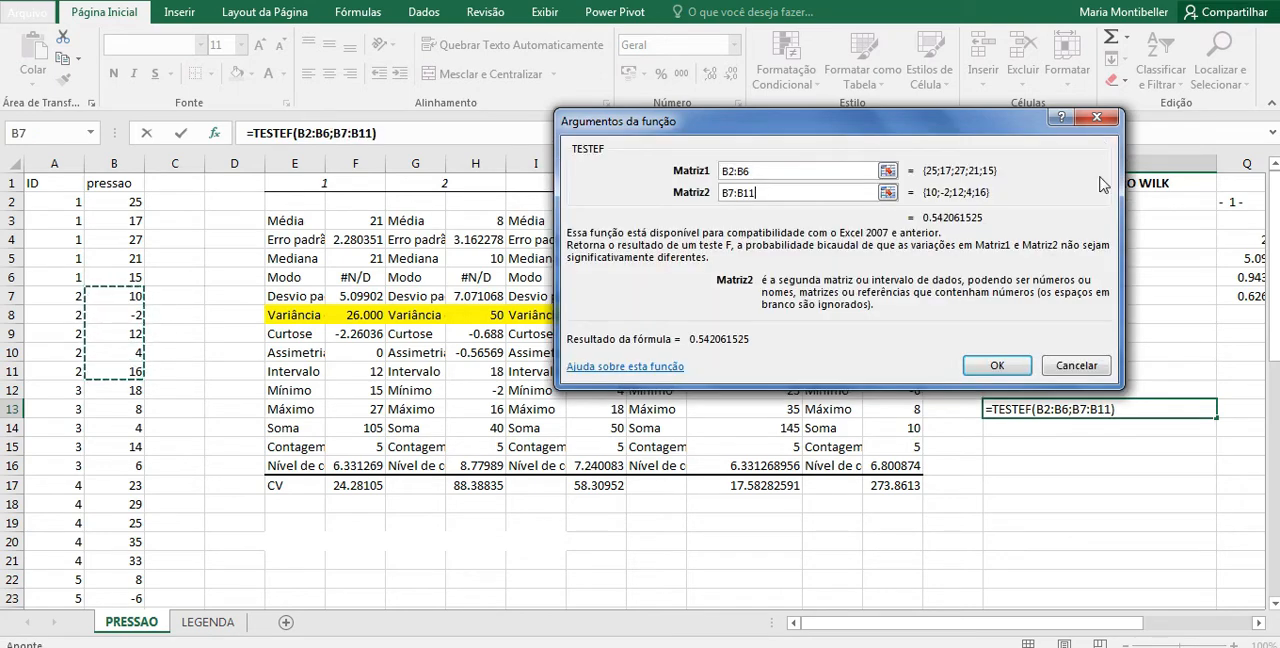
left_click(1001, 366)
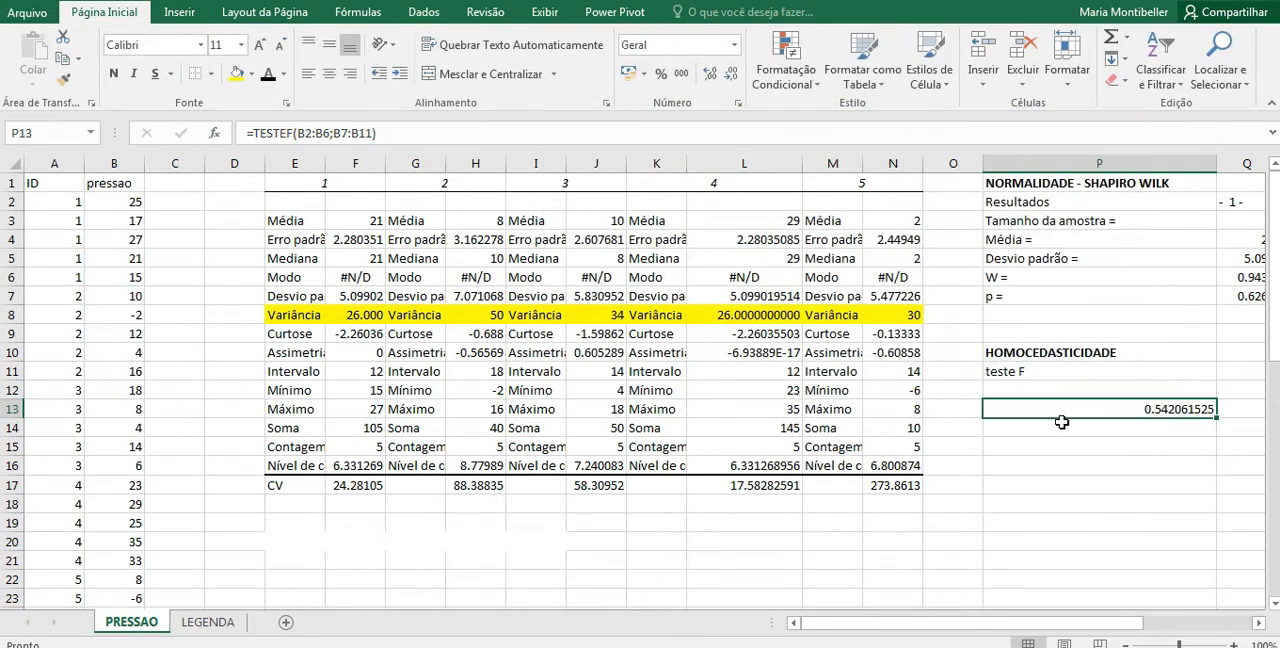
Step: Label the F test result by entering p in the adjacent cell Q13
left_click(965, 405)
left_click(1098, 408)
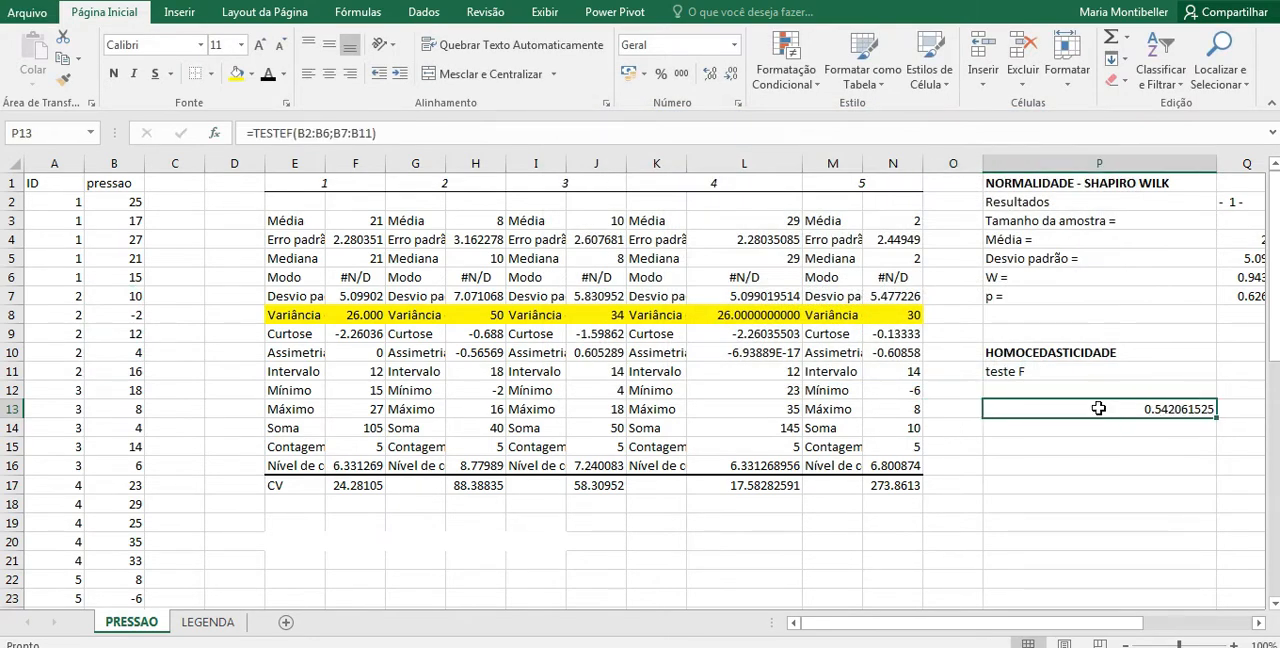
left_click(972, 410)
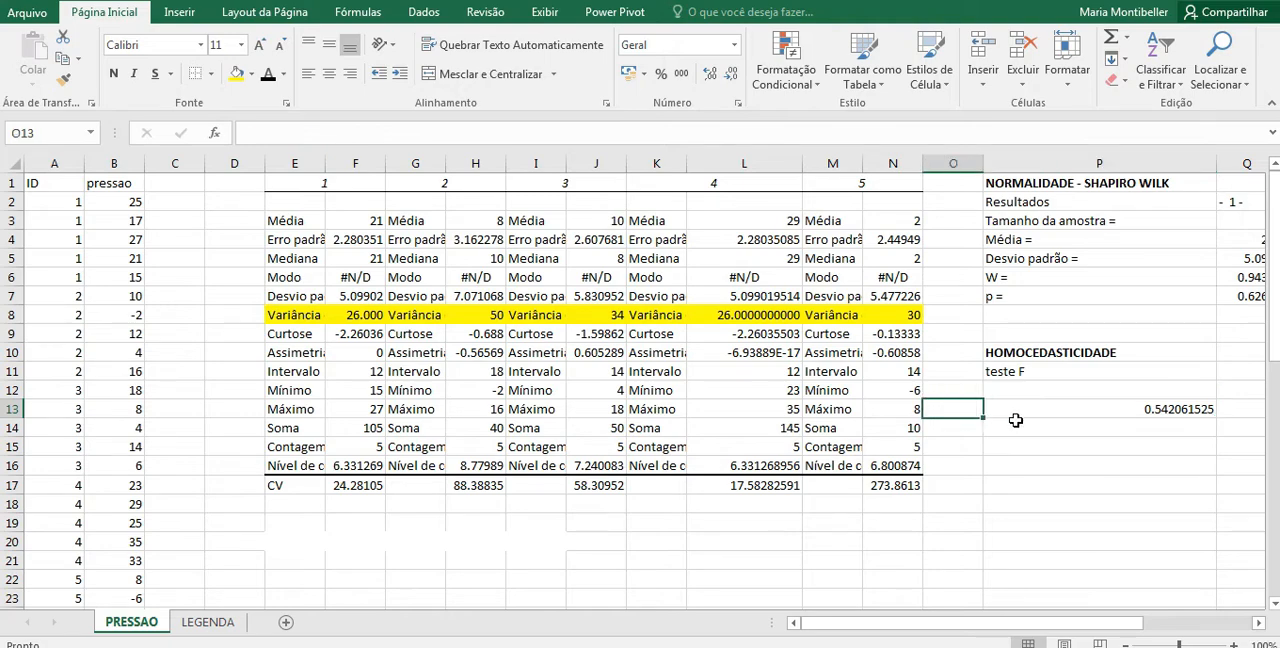
left_click(1248, 408)
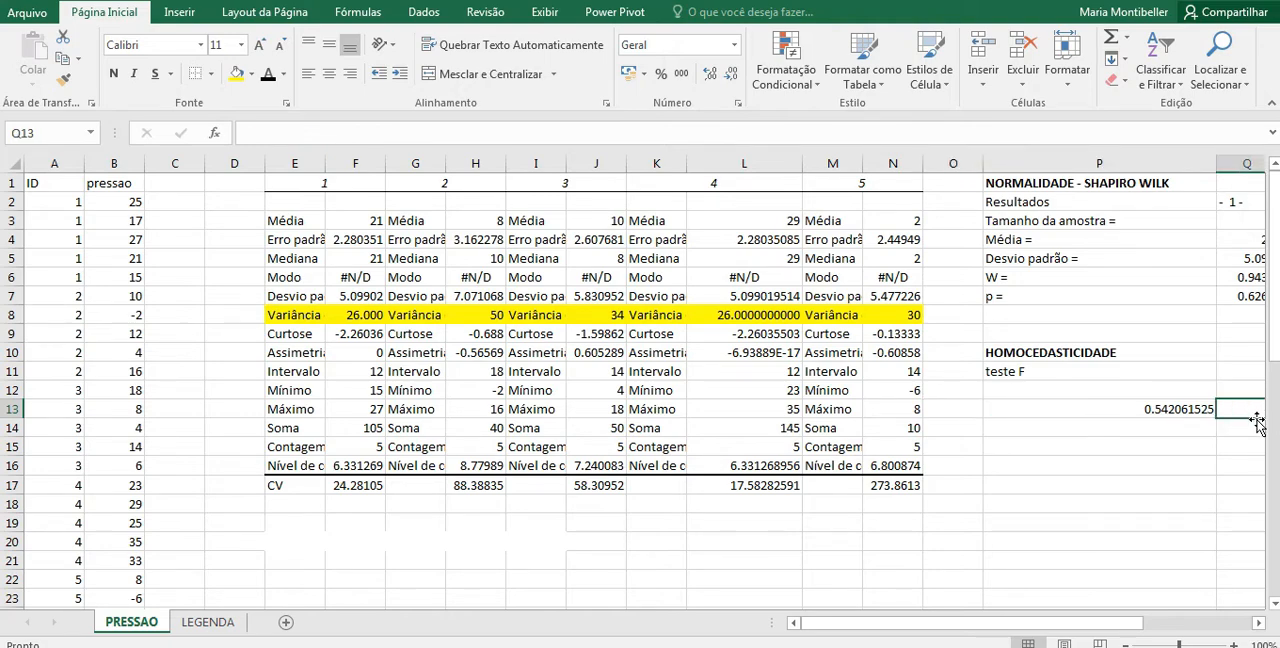
type("p")
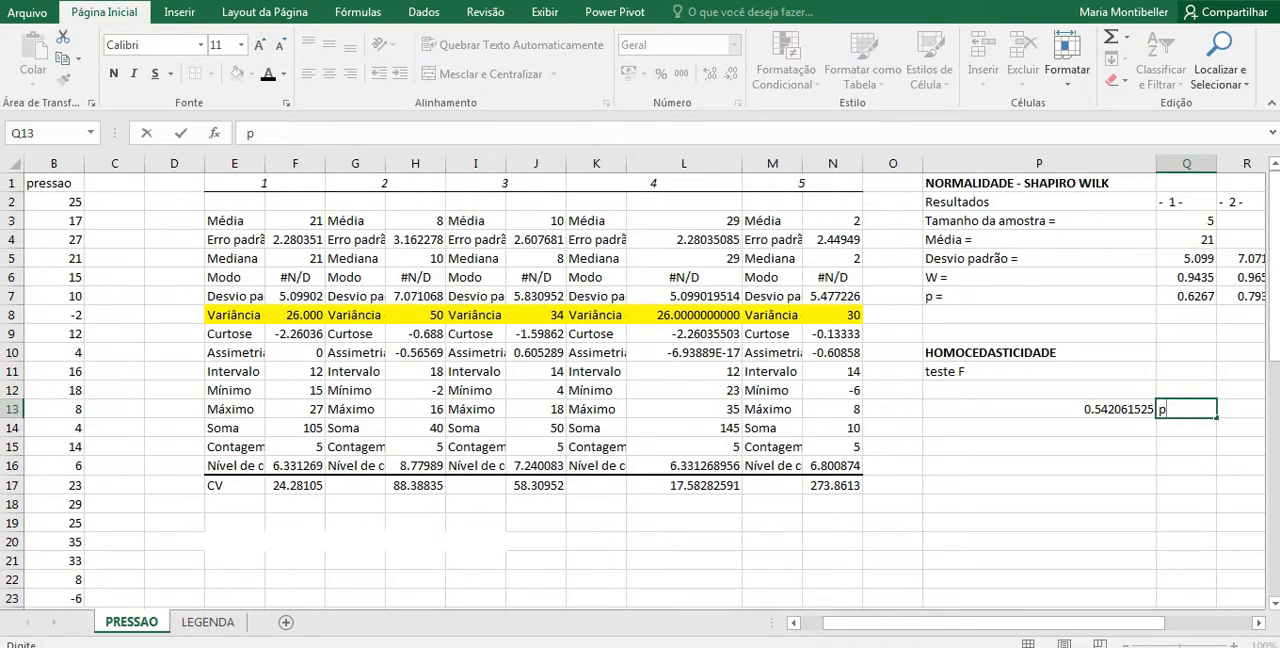
key("ctrl+Return")
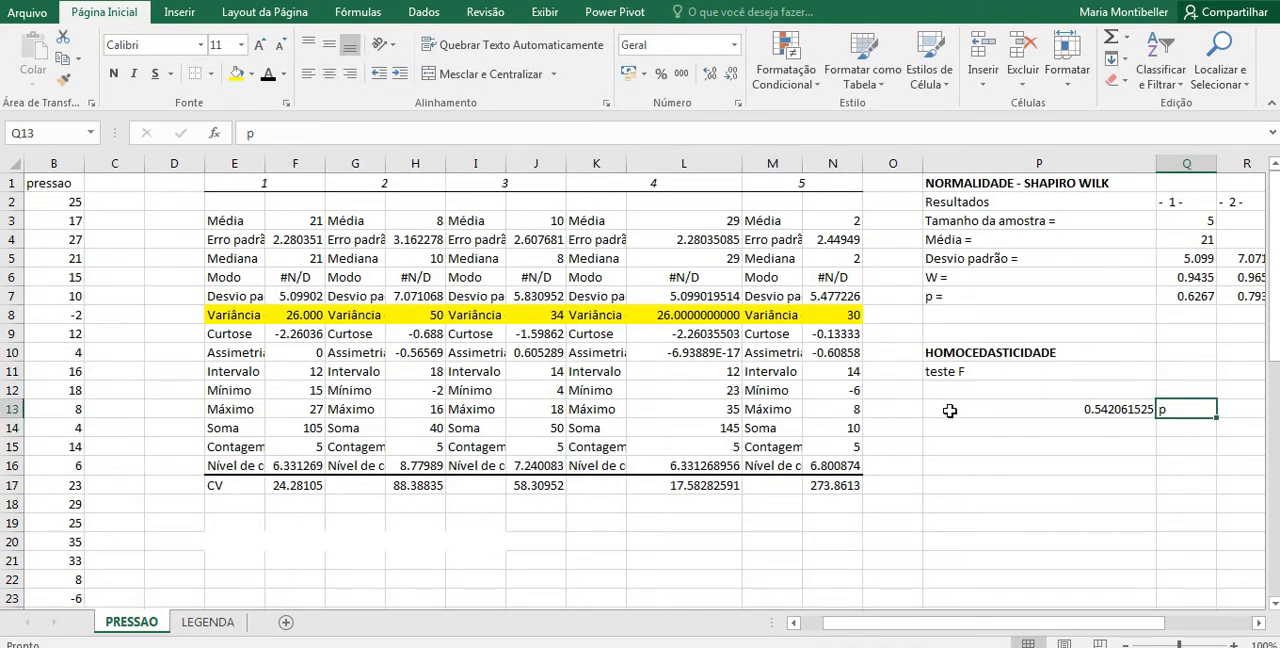
Step: Compute a second F test in P14 with TESTEF, comparing B7:B11 with B17:B21, and remove the cell's italic formatting
left_click(966, 425)
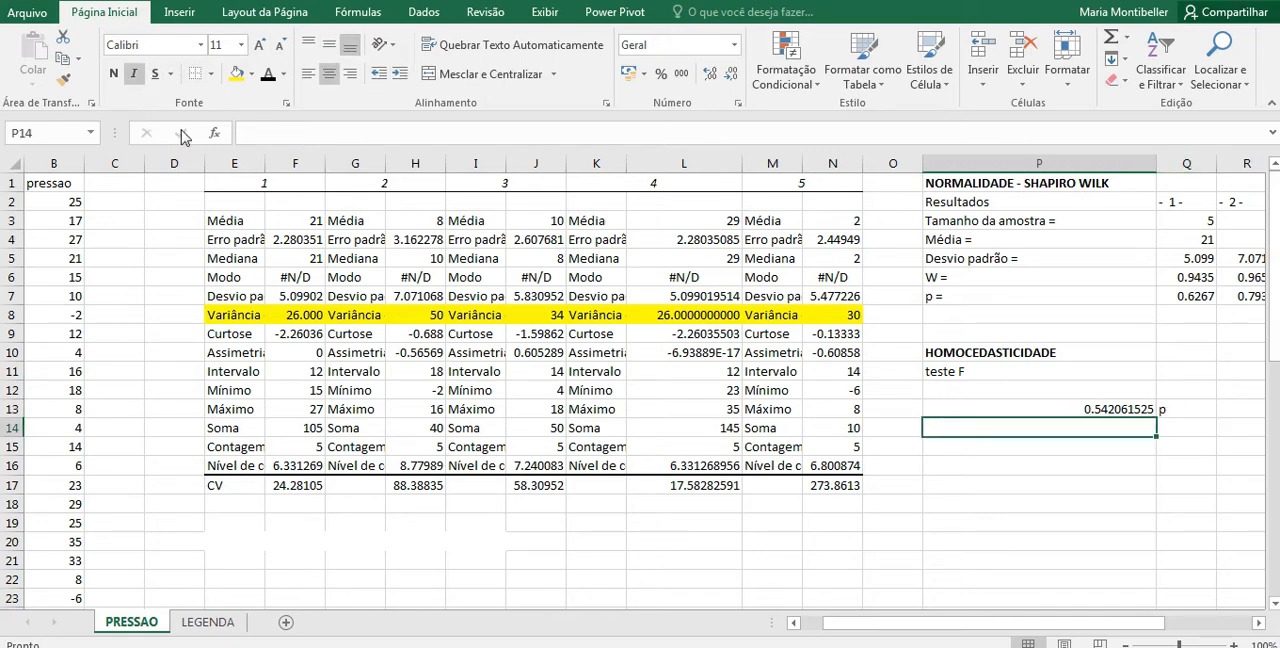
left_click(214, 133)
left_click(922, 400)
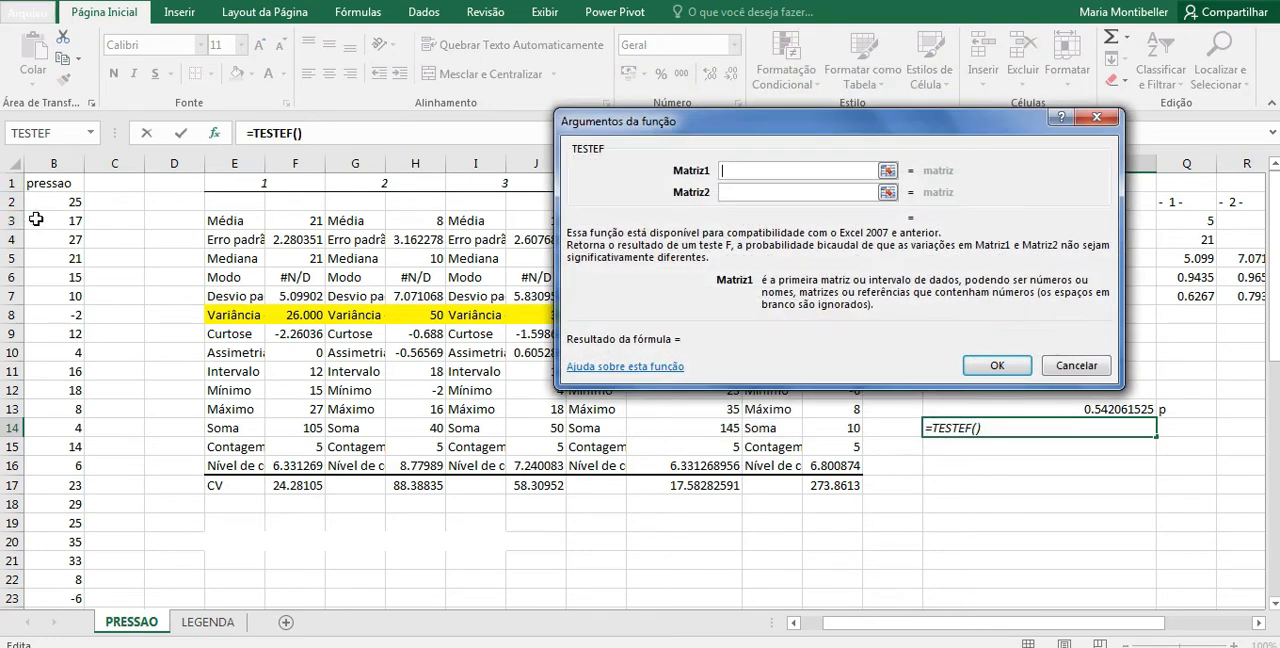
left_click(793, 622)
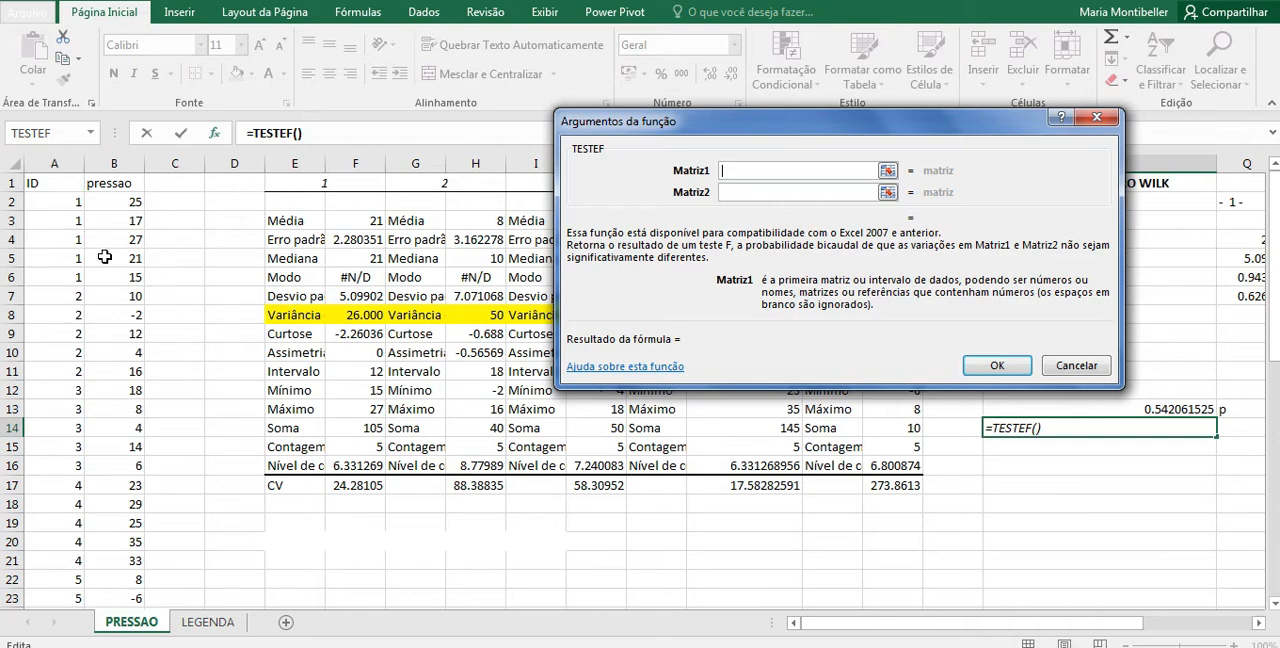
left_click_drag(123, 297, 133, 375)
left_click(887, 192)
left_click_drag(130, 488, 110, 562)
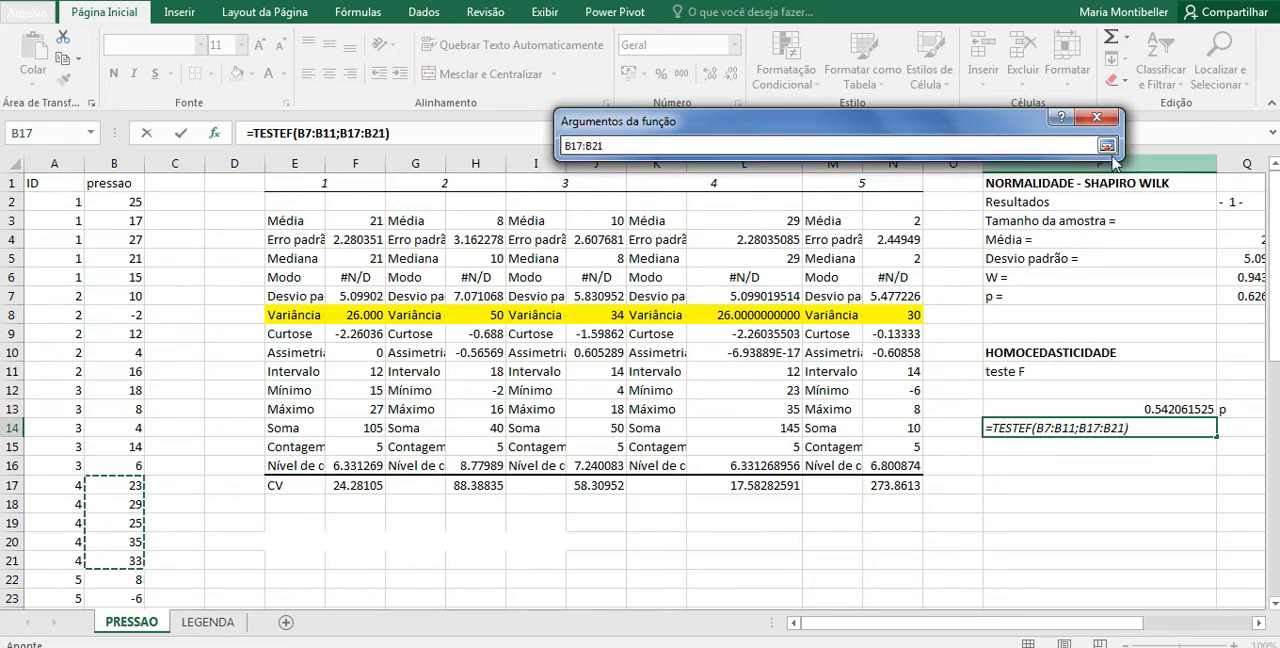
left_click(1108, 148)
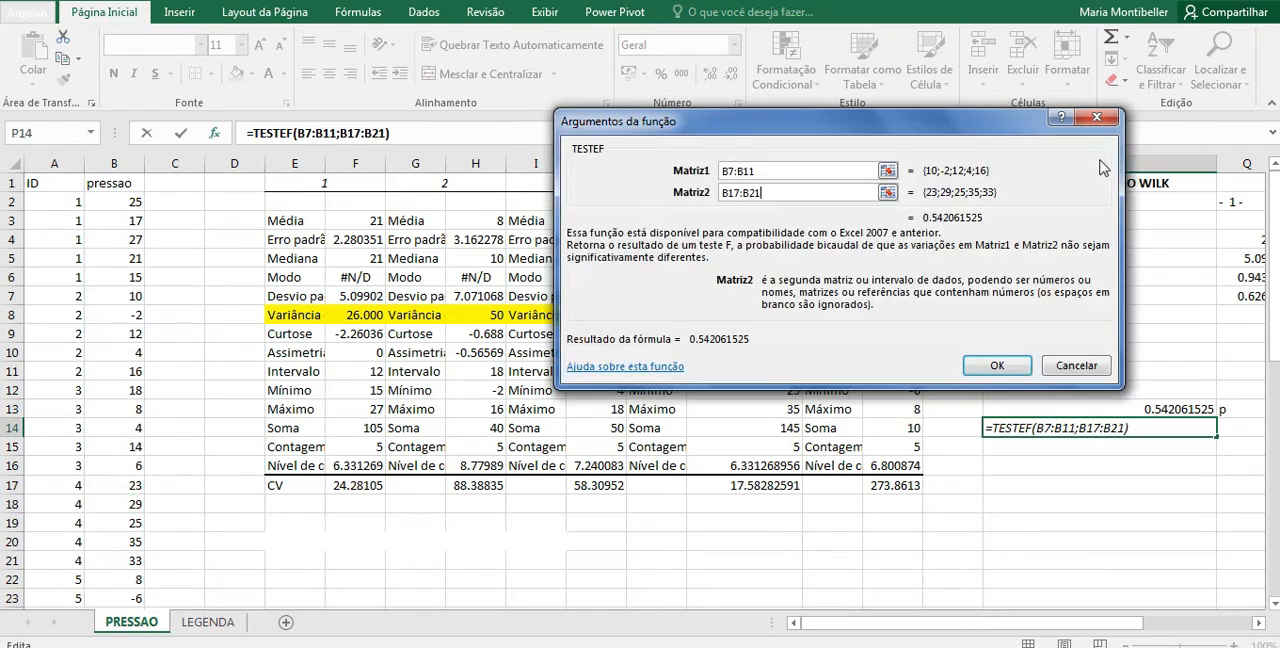
left_click(992, 360)
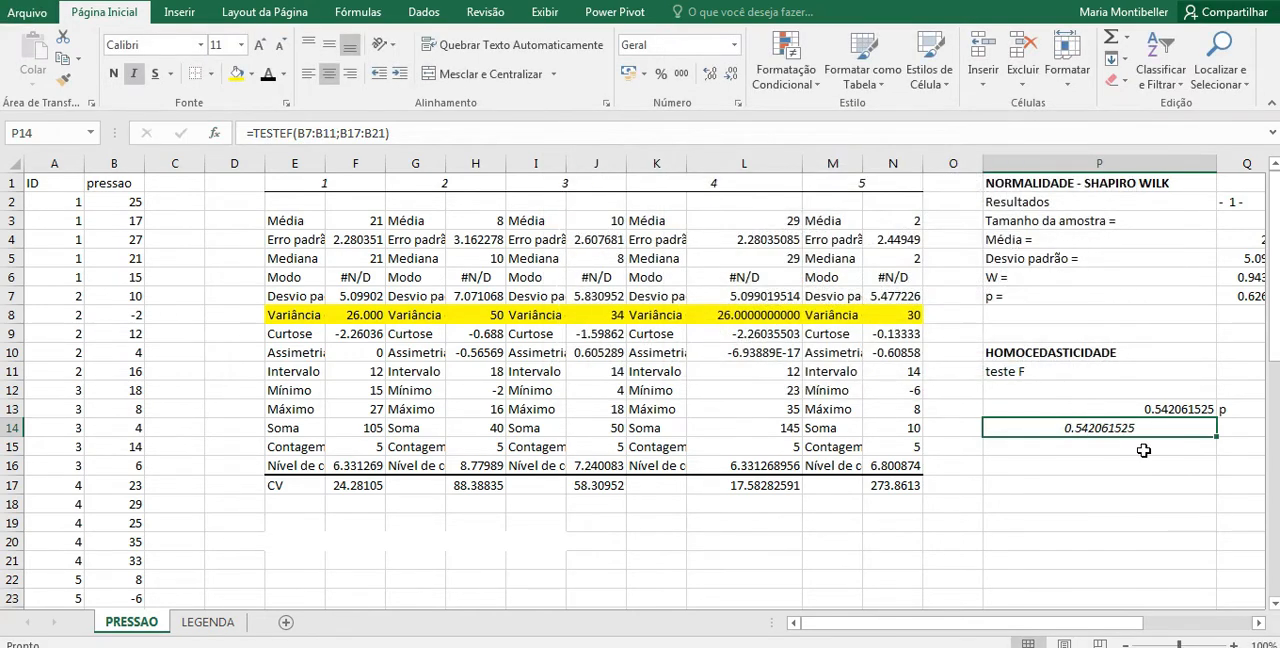
left_click(133, 73)
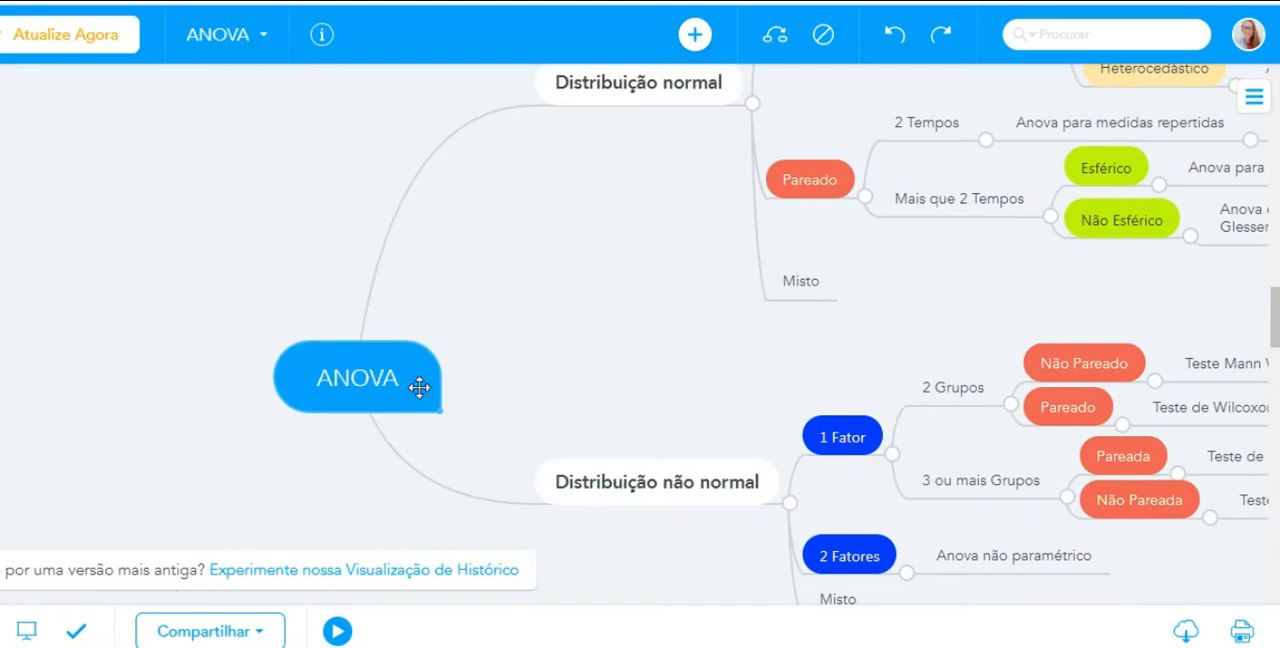
Step: Examine the ANOVA mind map's branch for normal, unpaired, one-factor, homoscedastic data to identify the appropriate test
left_click_drag(592, 258, 300, 508)
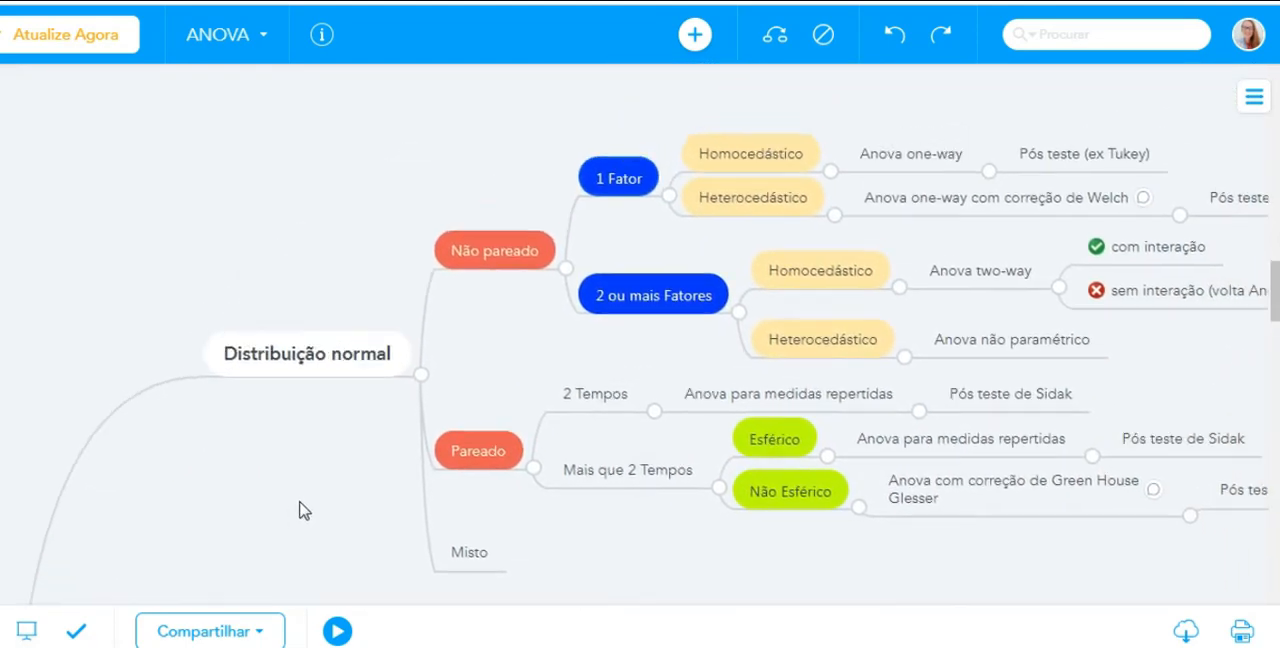
left_click_drag(532, 290, 343, 440)
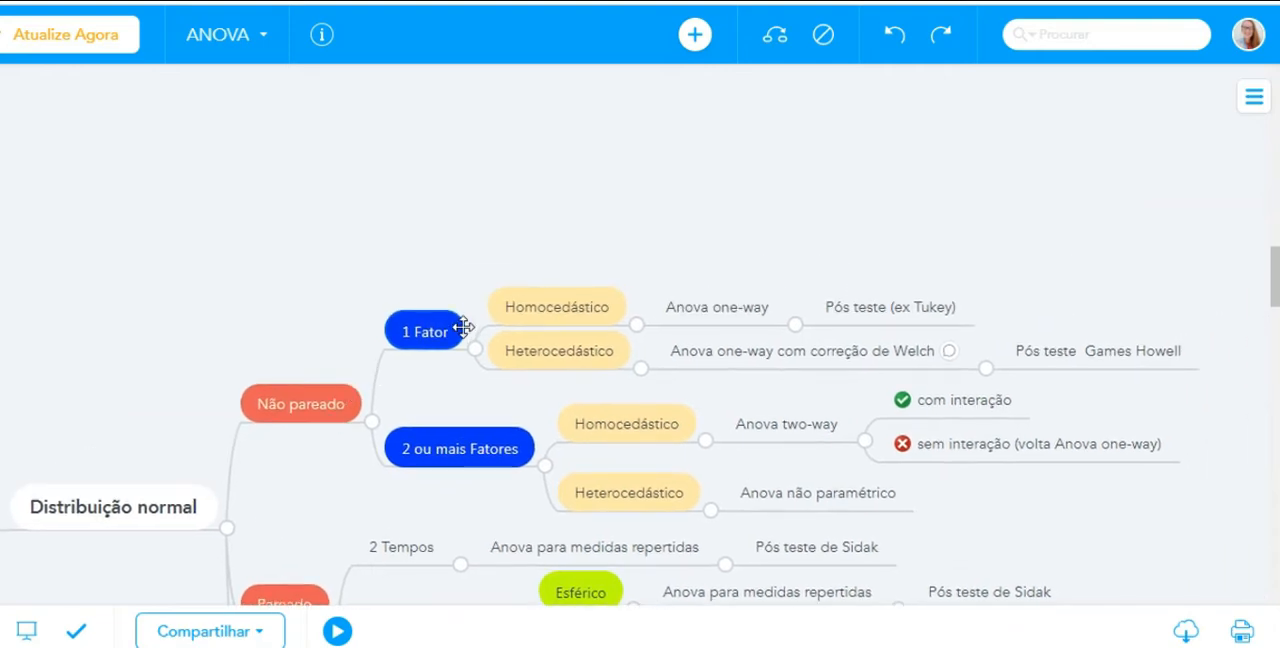
left_click(588, 300)
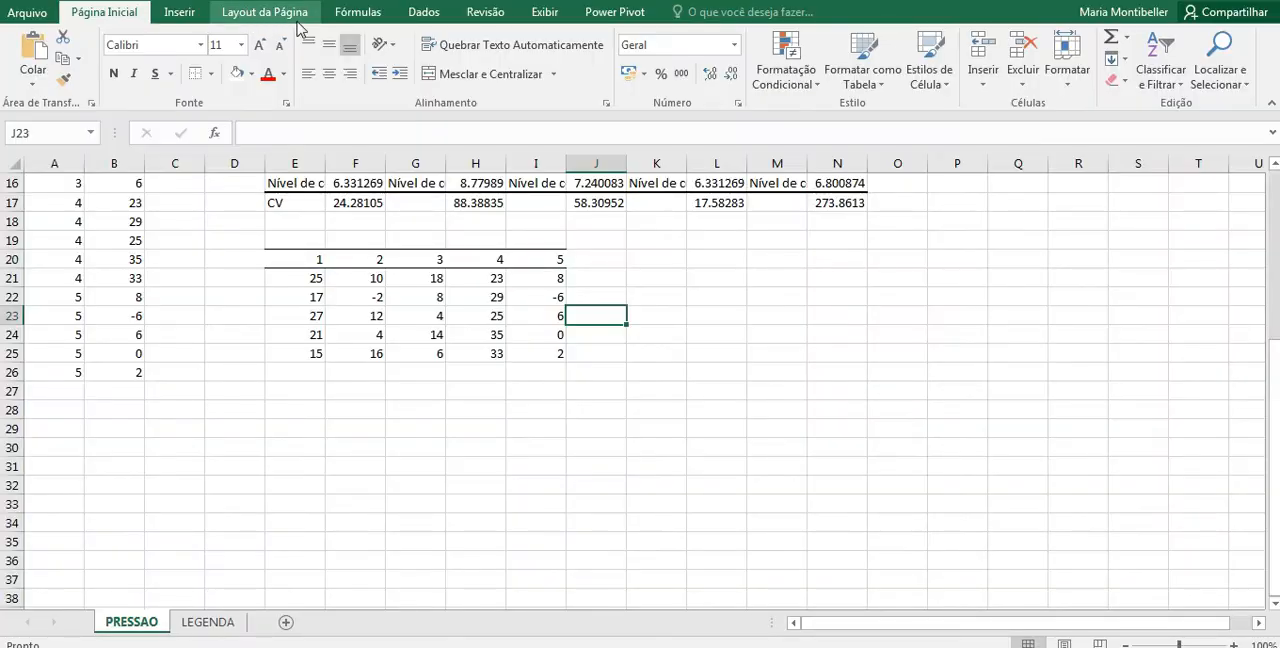
Step: Switch to Excel and start a single-factor ANOVA from the data analysis tools, with E20:I25 as the input range
left_click(424, 12)
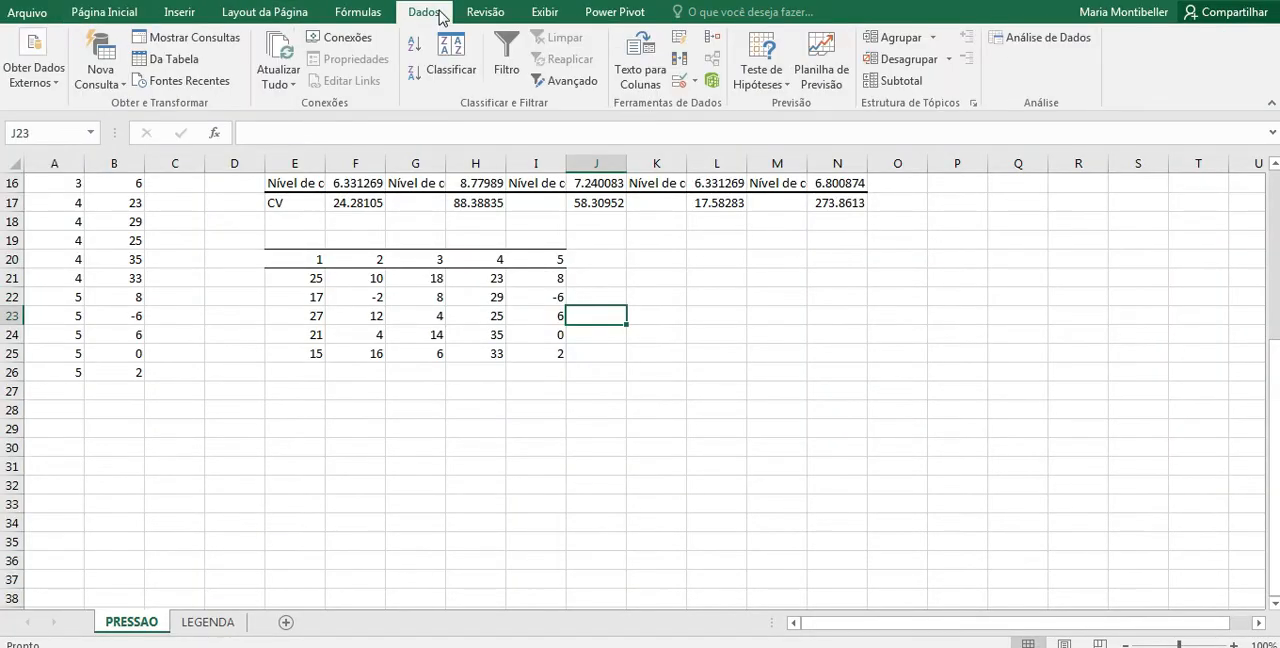
left_click(1019, 44)
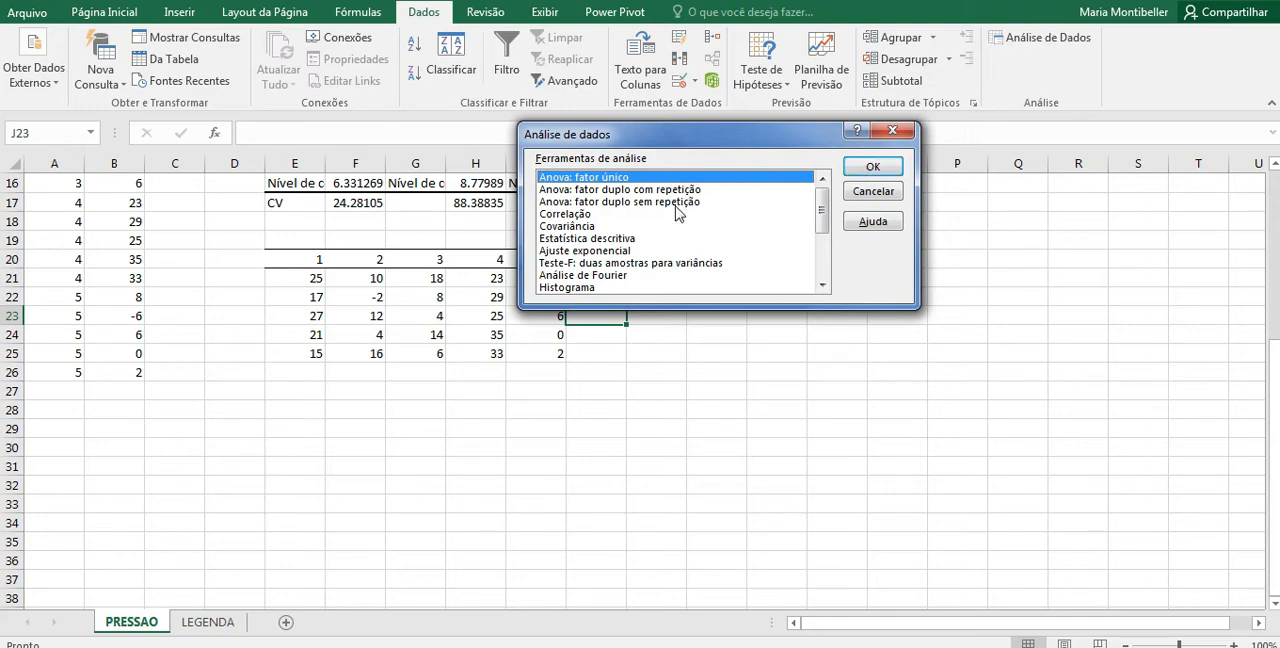
left_click(857, 169)
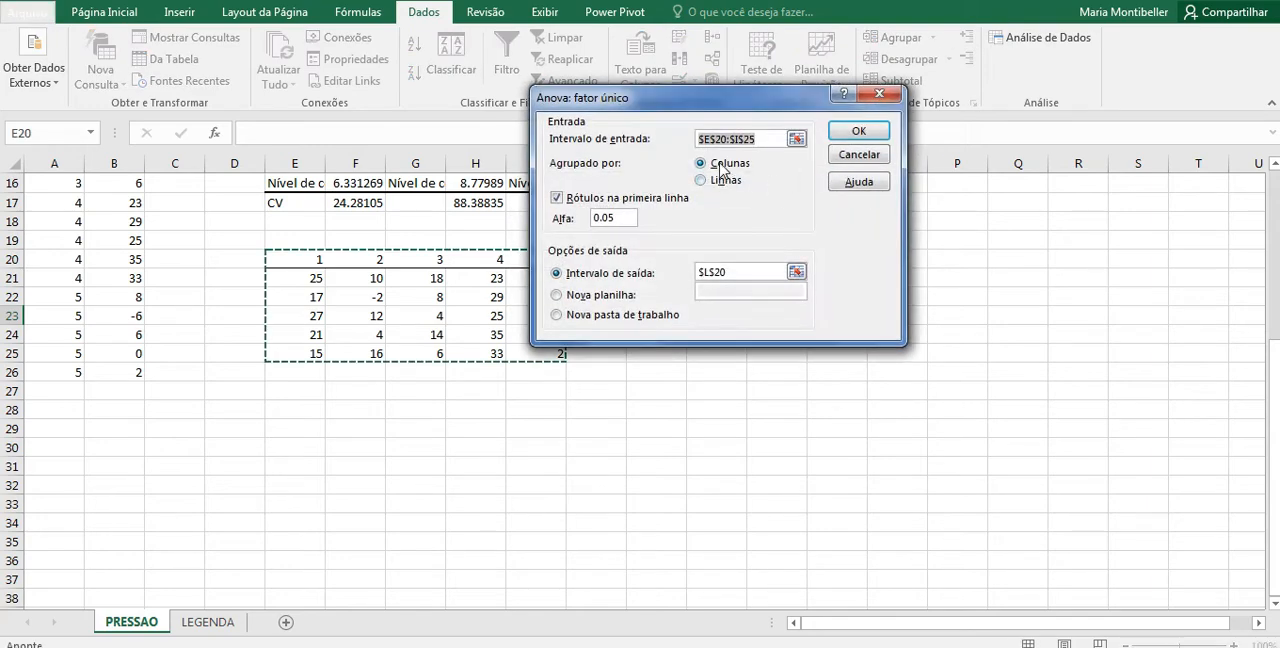
left_click(795, 140)
left_click_drag(324, 261, 528, 350)
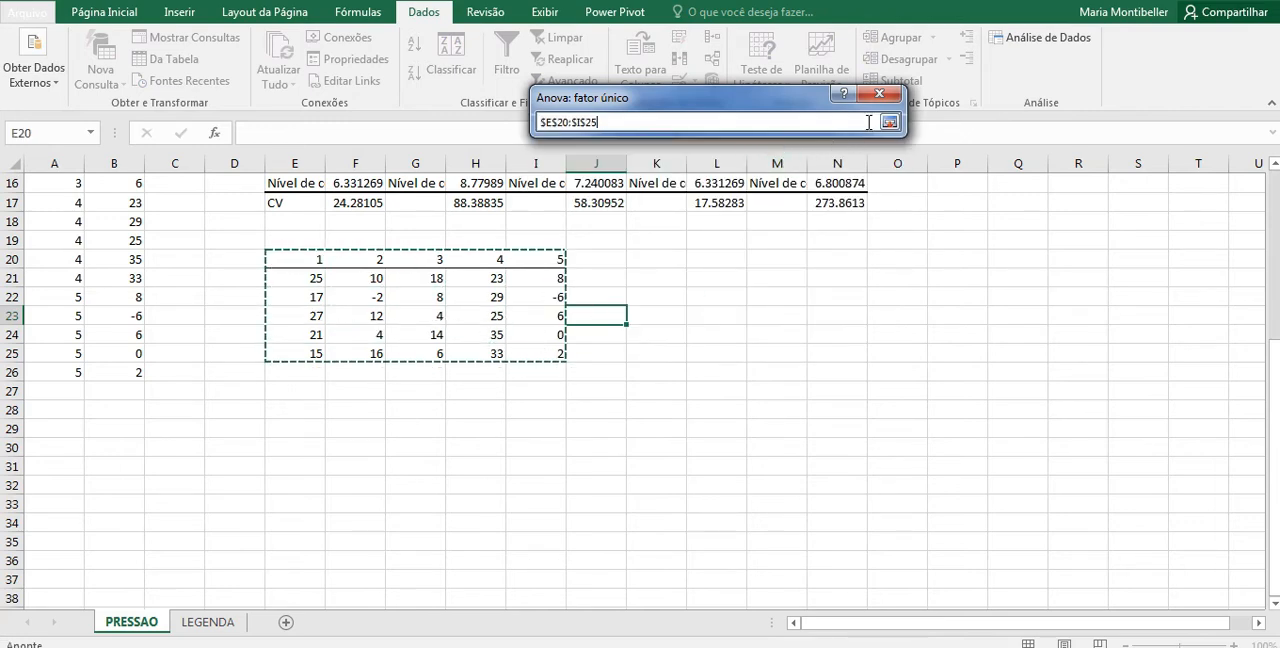
left_click(889, 122)
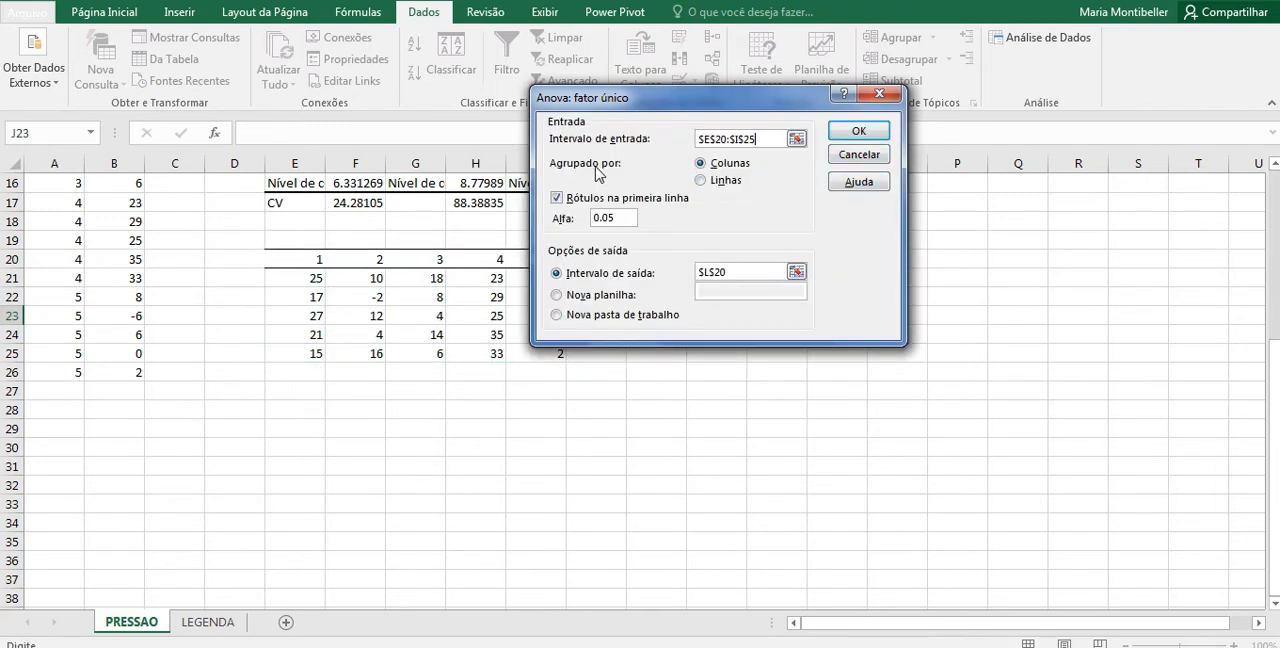
Step: Keep first-row labels enabled, set the output range to L20, and run the single-factor ANOVA
left_click(558, 200)
left_click(558, 200)
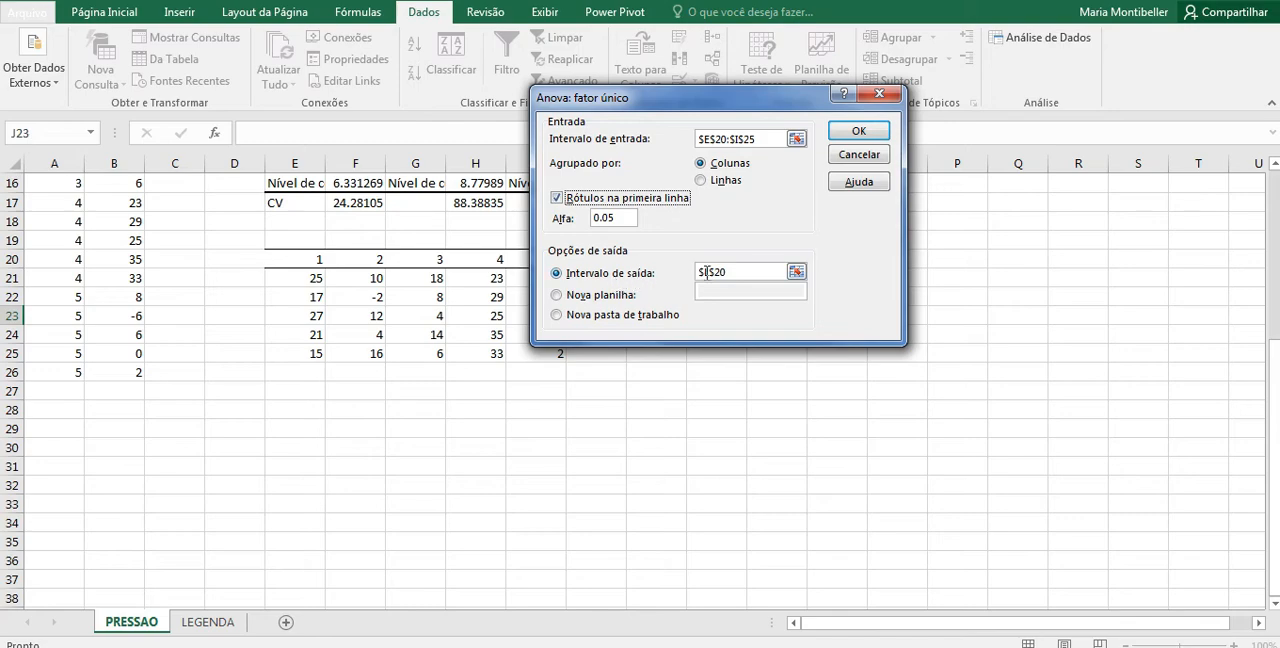
left_click(796, 272)
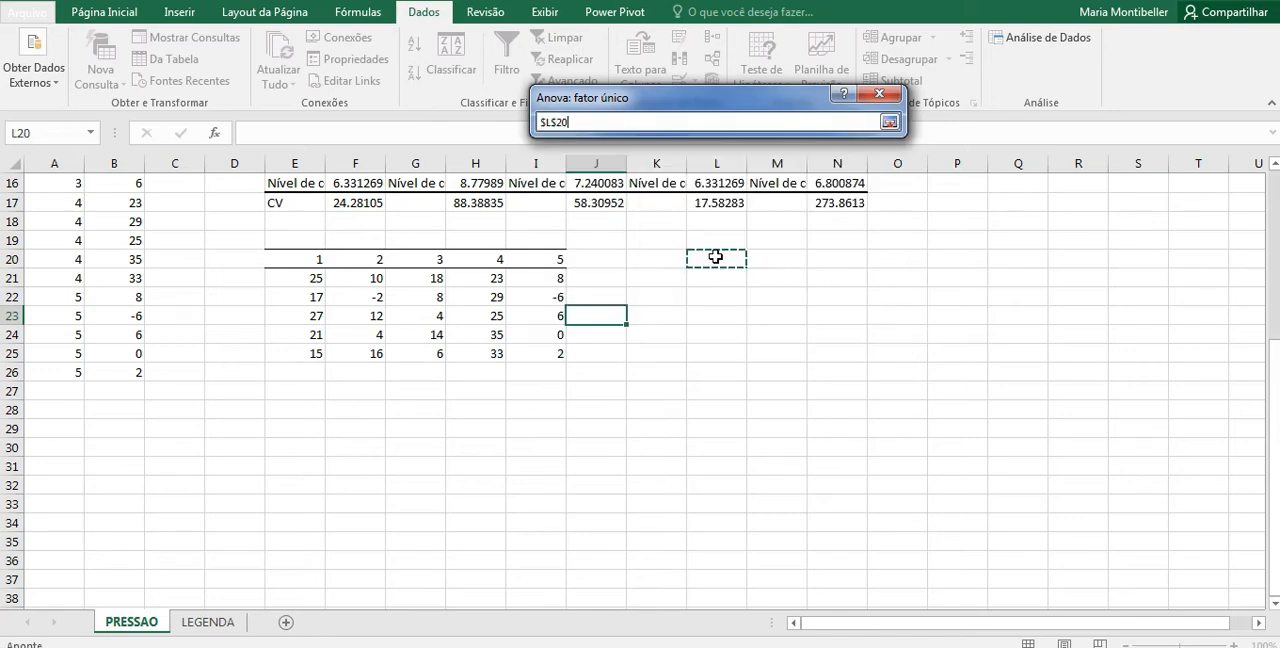
left_click(889, 122)
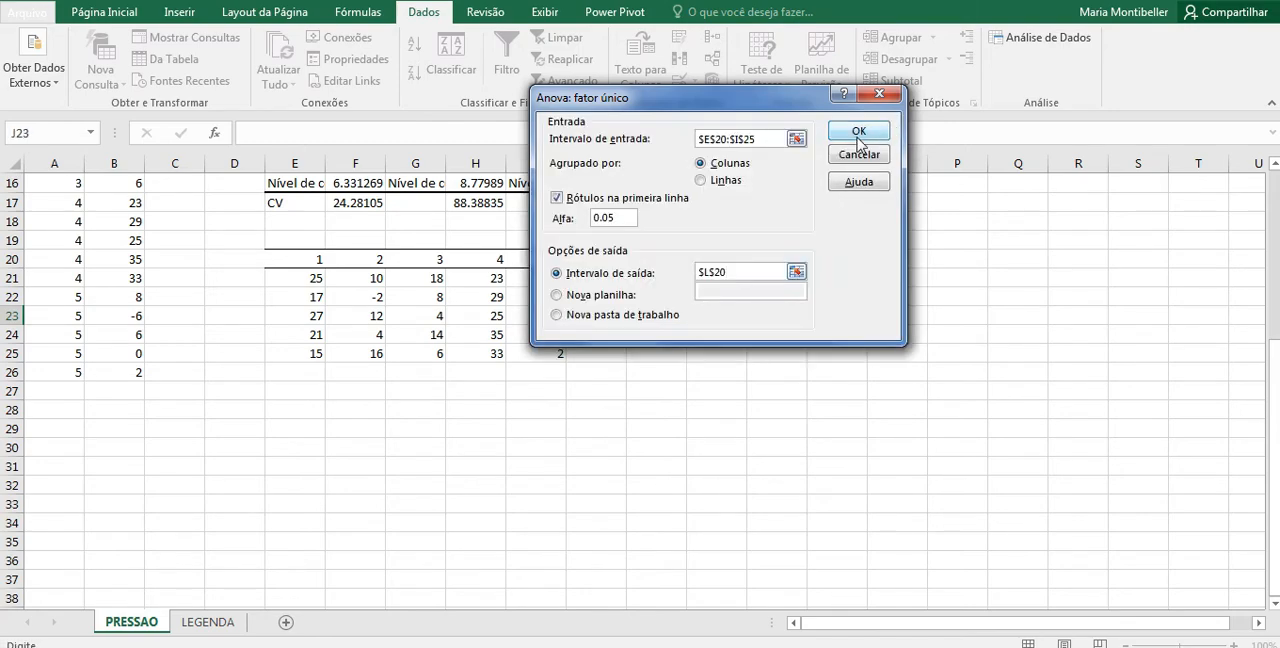
left_click(858, 131)
left_click(1052, 330)
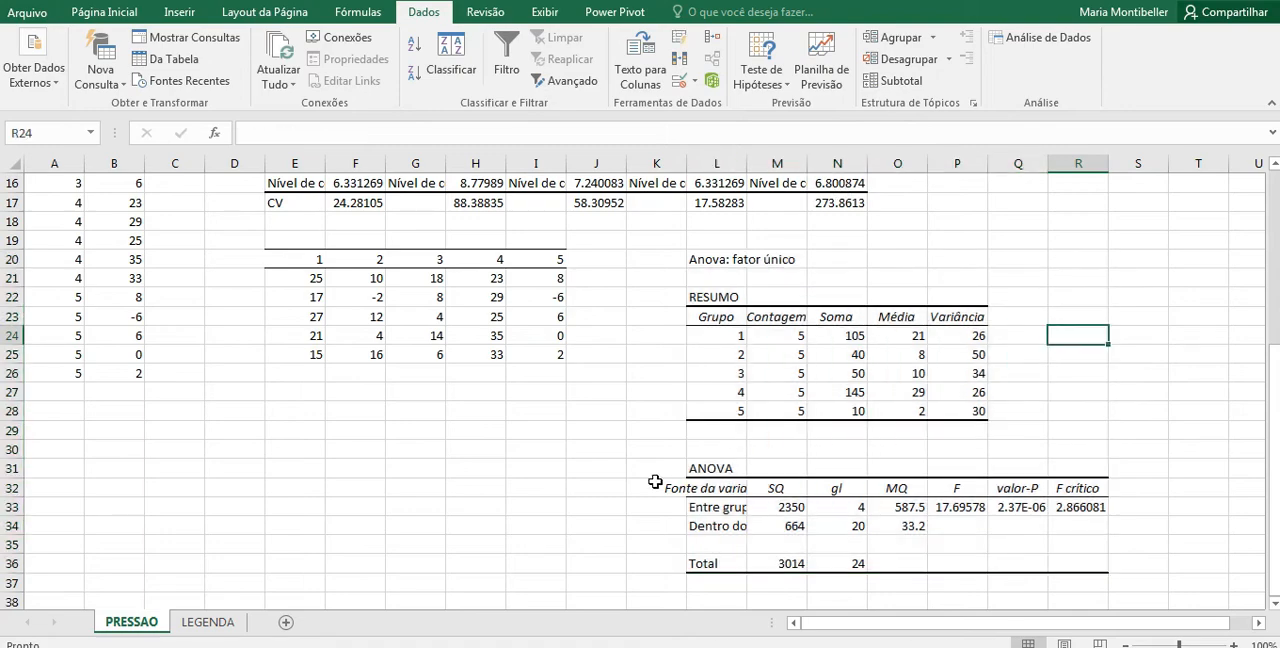
Step: Autofit column L to its contents so the ANOVA table's source-of-variation names fit, and review the table
double_click(745, 163)
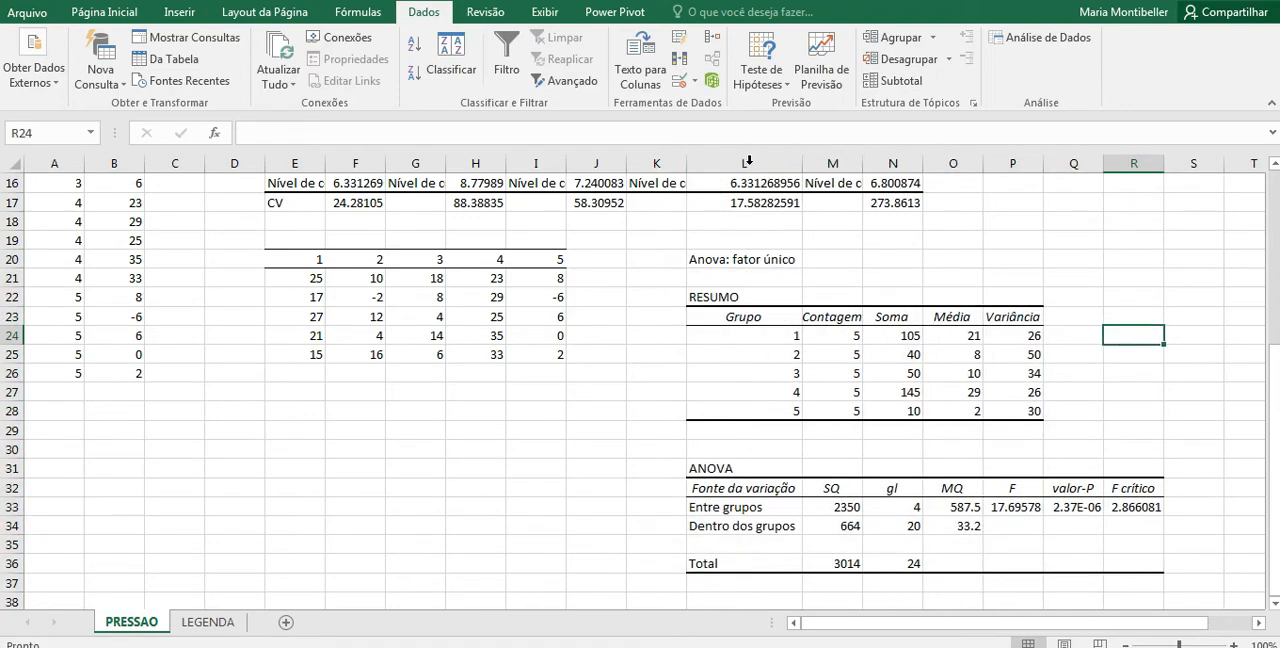
scroll(863, 360, "down", 2)
scroll(813, 232, "up", 1)
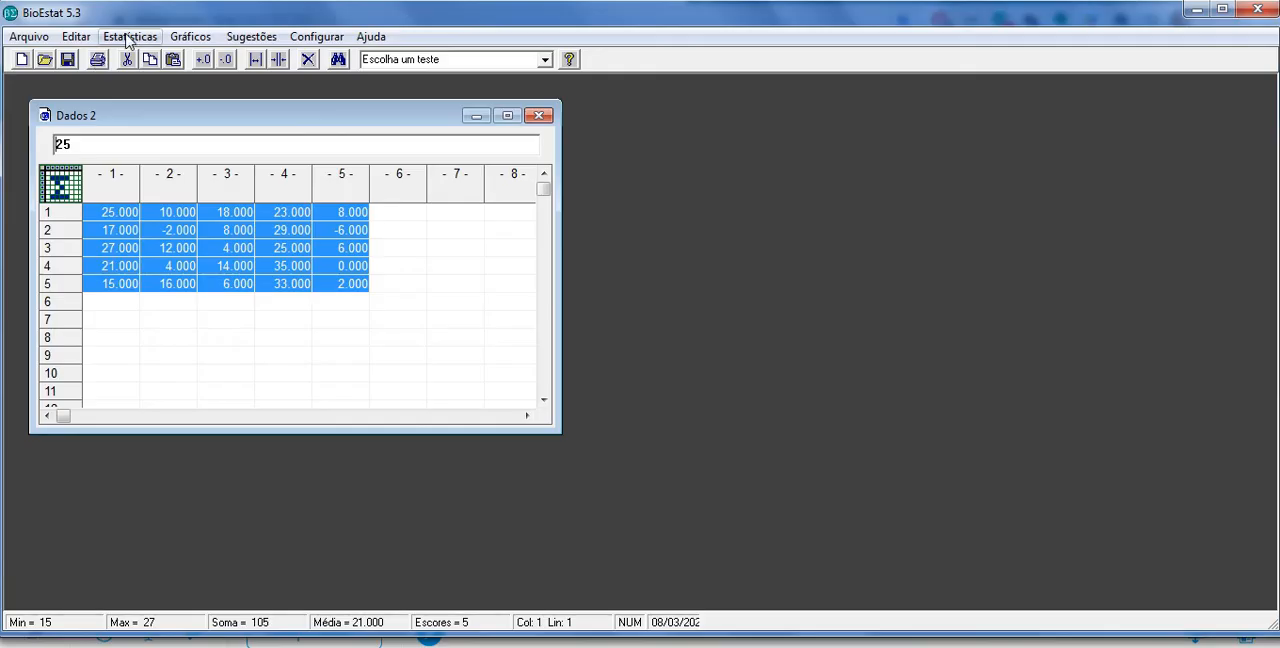
Step: In BioEstat, run the one-criterion ANOVA on the pressure data with all five columns selected
left_click(127, 38)
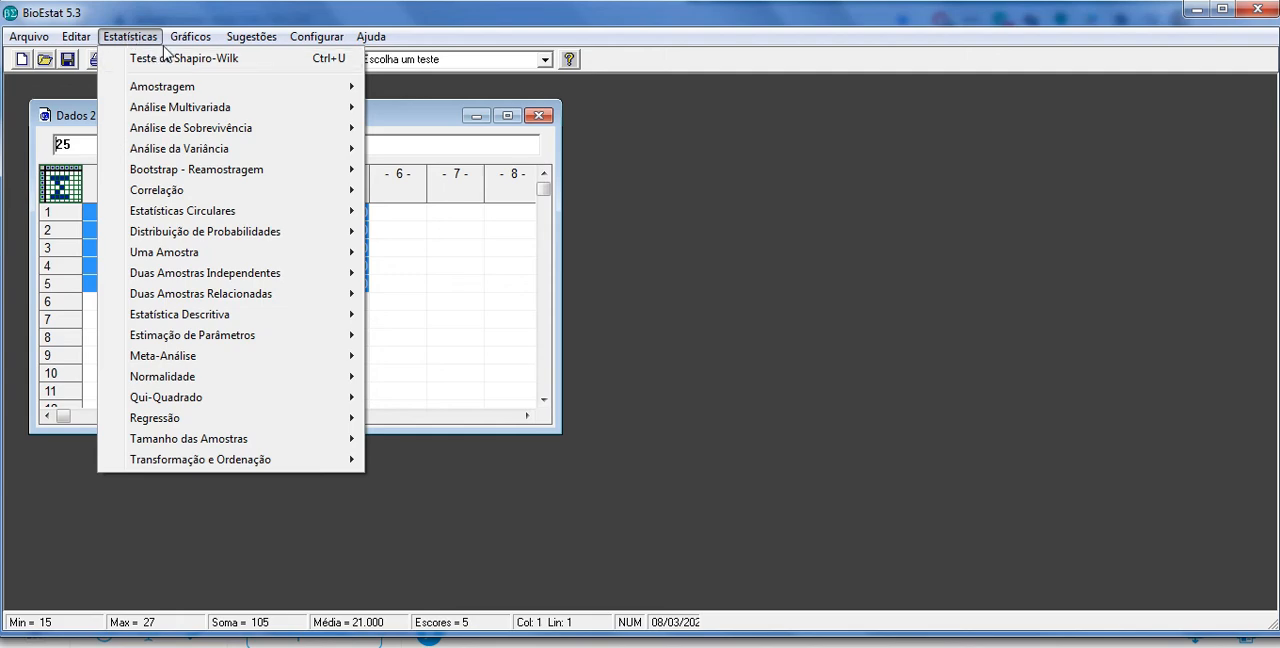
left_click(168, 58)
left_click(650, 302)
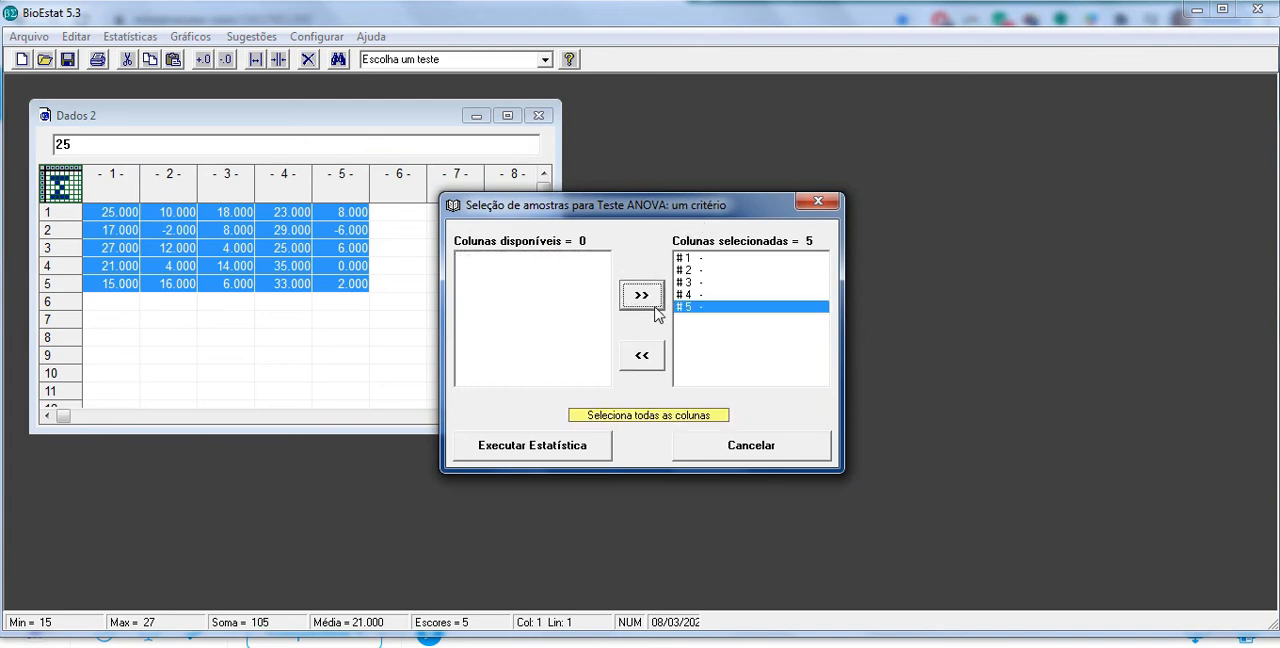
left_click(586, 455)
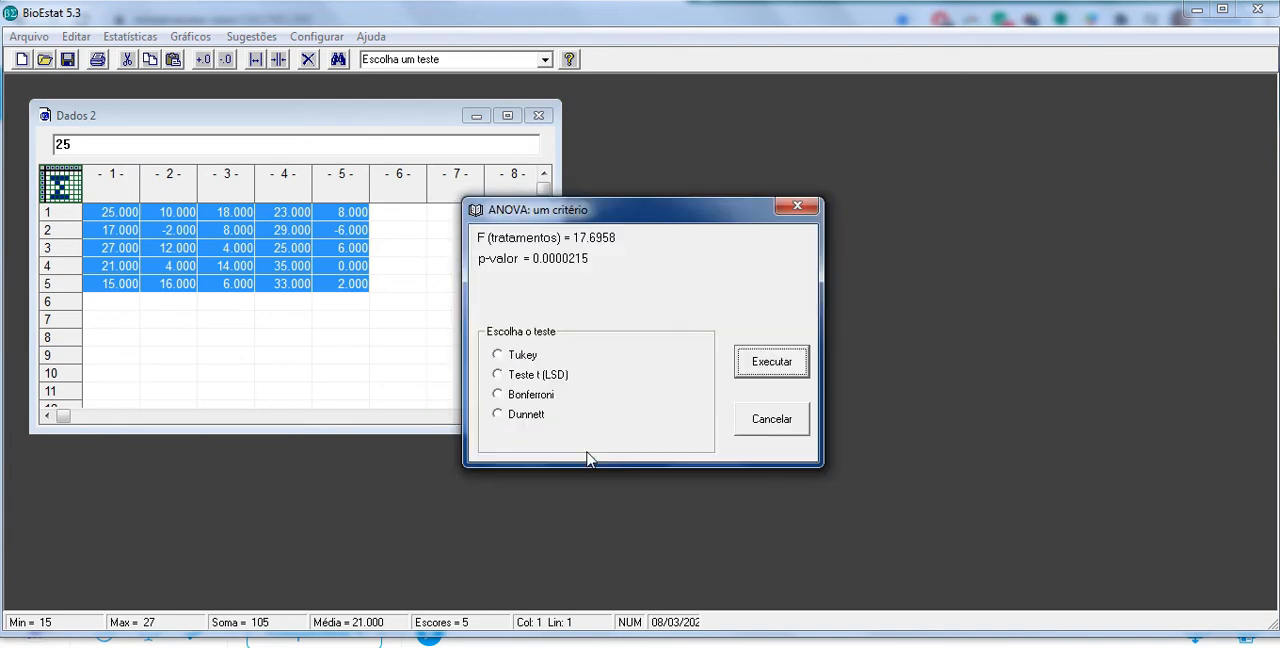